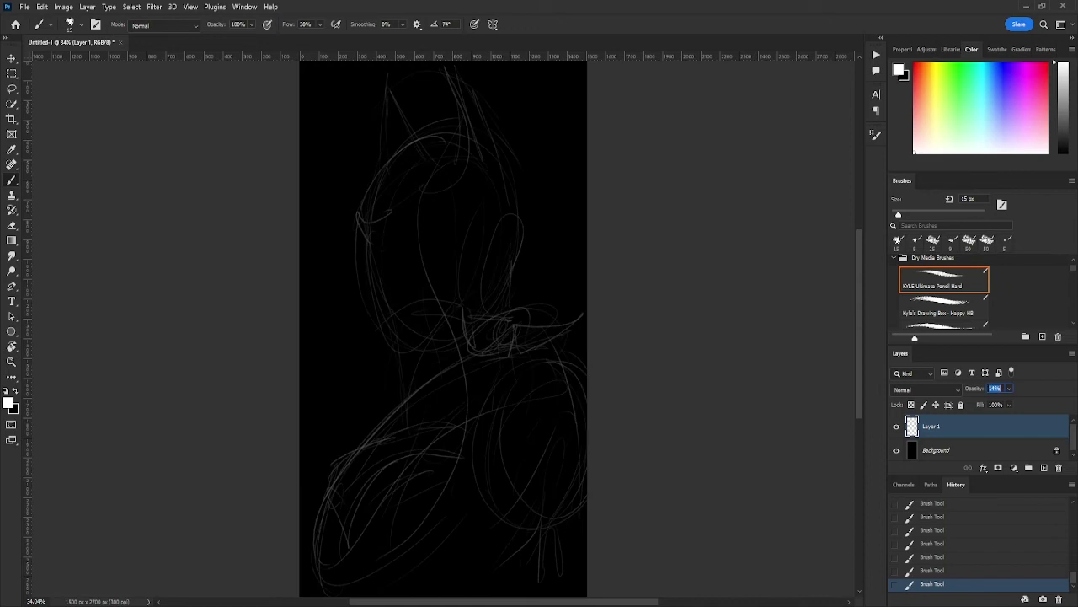
Step: On a new layer, sketch the front of the cowl and the brow line over the faint construction drawing
{"action": "key", "text": "ctrl+shift+alt+n"}
{"action": "left_click_drag", "start_coordinate": [364, 216], "coordinate": [393, 159]}
{"action": "left_click_drag", "start_coordinate": [379, 172], "coordinate": [432, 142]}
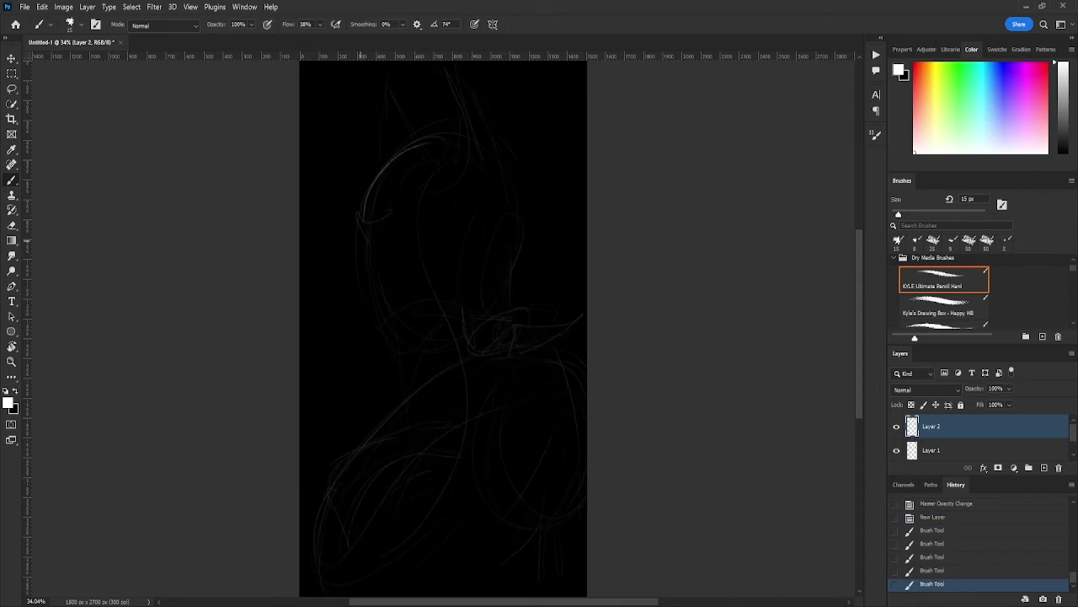
{"action": "left_click_drag", "start_coordinate": [357, 214], "coordinate": [366, 239]}
{"action": "left_click_drag", "start_coordinate": [377, 209], "coordinate": [435, 185]}
{"action": "mouse_move", "coordinate": [435, 186]}
{"action": "left_mouse_down"}
{"action": "mouse_move", "coordinate": [453, 212]}
{"action": "mouse_move", "coordinate": [403, 225]}
{"action": "left_mouse_up"}
Step: Sketch the nose, mouth, chin and the cowl's cheek edge, and strengthen the top of the head
{"action": "mouse_move", "coordinate": [398, 223]}
{"action": "left_mouse_down"}
{"action": "mouse_move", "coordinate": [368, 241]}
{"action": "mouse_move", "coordinate": [435, 184]}
{"action": "mouse_move", "coordinate": [376, 257]}
{"action": "left_mouse_up"}
{"action": "left_click_drag", "start_coordinate": [391, 215], "coordinate": [421, 253]}
{"action": "mouse_move", "coordinate": [376, 256]}
{"action": "left_mouse_down"}
{"action": "mouse_move", "coordinate": [362, 300]}
{"action": "mouse_move", "coordinate": [386, 321]}
{"action": "left_mouse_up"}
{"action": "mouse_move", "coordinate": [376, 287]}
{"action": "left_mouse_down"}
{"action": "mouse_move", "coordinate": [406, 343]}
{"action": "mouse_move", "coordinate": [437, 322]}
{"action": "mouse_move", "coordinate": [421, 273]}
{"action": "left_mouse_up"}
{"action": "left_click_drag", "start_coordinate": [431, 250], "coordinate": [504, 197]}
{"action": "left_click_drag", "start_coordinate": [473, 123], "coordinate": [492, 199]}
{"action": "left_click_drag", "start_coordinate": [386, 167], "coordinate": [457, 141]}
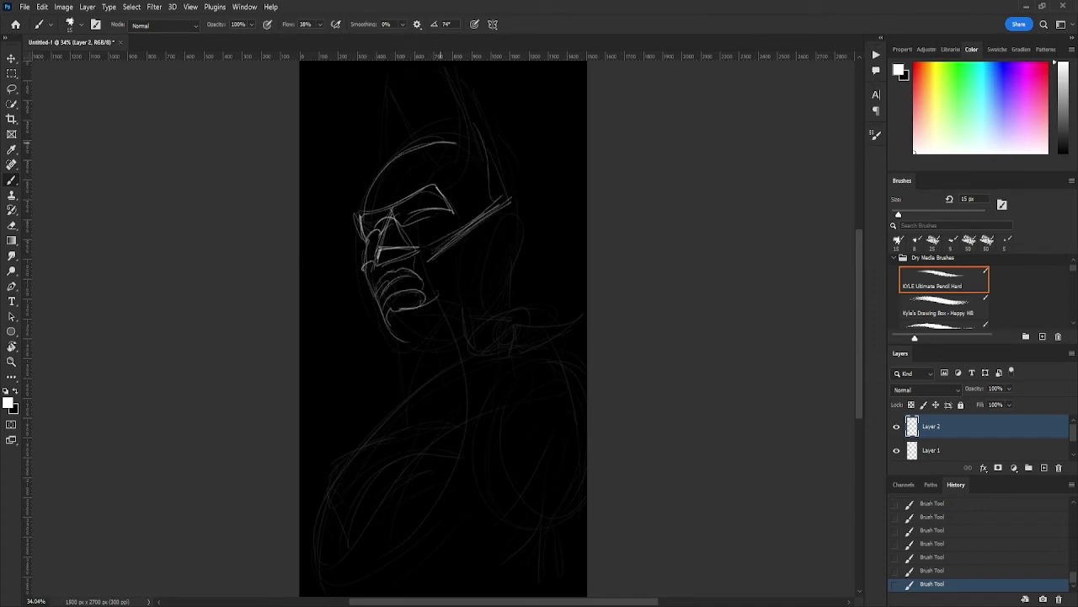
Step: Sketch both pointed cowl ears and the back contour of the head down to the neck
{"action": "mouse_move", "coordinate": [362, 202]}
{"action": "left_mouse_down"}
{"action": "mouse_move", "coordinate": [458, 143]}
{"action": "mouse_move", "coordinate": [449, 75]}
{"action": "left_mouse_up"}
{"action": "mouse_move", "coordinate": [451, 75]}
{"action": "left_mouse_down"}
{"action": "mouse_move", "coordinate": [496, 134]}
{"action": "mouse_move", "coordinate": [523, 245]}
{"action": "left_mouse_up"}
{"action": "left_click_drag", "start_coordinate": [521, 240], "coordinate": [512, 330]}
{"action": "left_click_drag", "start_coordinate": [517, 202], "coordinate": [510, 310]}
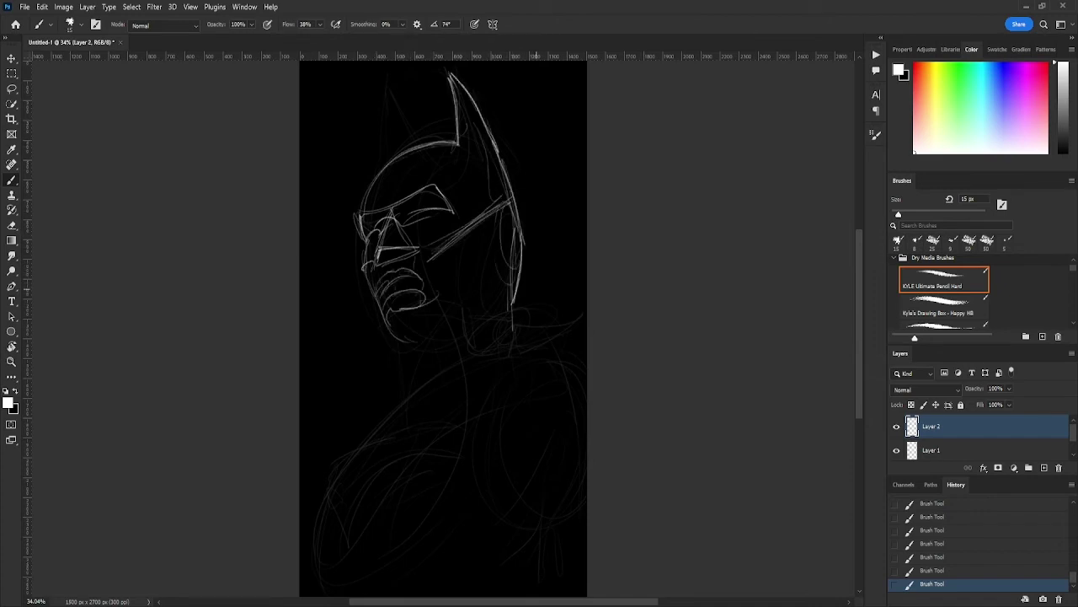
{"action": "left_click_drag", "start_coordinate": [519, 234], "coordinate": [520, 287]}
{"action": "left_click_drag", "start_coordinate": [386, 175], "coordinate": [387, 79]}
{"action": "left_click_drag", "start_coordinate": [389, 83], "coordinate": [416, 150]}
Step: Add the eyes, lip lines and cheek crease, and rework the cowl edge along the cheek
{"action": "mouse_move", "coordinate": [401, 223]}
{"action": "left_mouse_down"}
{"action": "mouse_move", "coordinate": [446, 212]}
{"action": "mouse_move", "coordinate": [437, 211]}
{"action": "left_mouse_up"}
{"action": "mouse_move", "coordinate": [366, 241]}
{"action": "left_mouse_down"}
{"action": "mouse_move", "coordinate": [385, 228]}
{"action": "mouse_move", "coordinate": [379, 305]}
{"action": "mouse_move", "coordinate": [409, 269]}
{"action": "left_mouse_up"}
{"action": "mouse_move", "coordinate": [387, 295]}
{"action": "left_mouse_down"}
{"action": "mouse_move", "coordinate": [427, 292]}
{"action": "mouse_move", "coordinate": [426, 278]}
{"action": "left_mouse_up"}
{"action": "left_click_drag", "start_coordinate": [421, 253], "coordinate": [443, 270]}
{"action": "left_click_drag", "start_coordinate": [505, 209], "coordinate": [438, 253]}
{"action": "left_click_drag", "start_coordinate": [509, 213], "coordinate": [512, 236]}
Step: Sketch the jawline, the neck and the cape edge running from the throat over the near shoulder
{"action": "left_click_drag", "start_coordinate": [384, 344], "coordinate": [473, 325]}
{"action": "mouse_move", "coordinate": [511, 281]}
{"action": "left_mouse_down"}
{"action": "mouse_move", "coordinate": [405, 335]}
{"action": "mouse_move", "coordinate": [403, 404]}
{"action": "mouse_move", "coordinate": [381, 432]}
{"action": "left_mouse_up"}
{"action": "left_click_drag", "start_coordinate": [398, 396], "coordinate": [372, 445]}
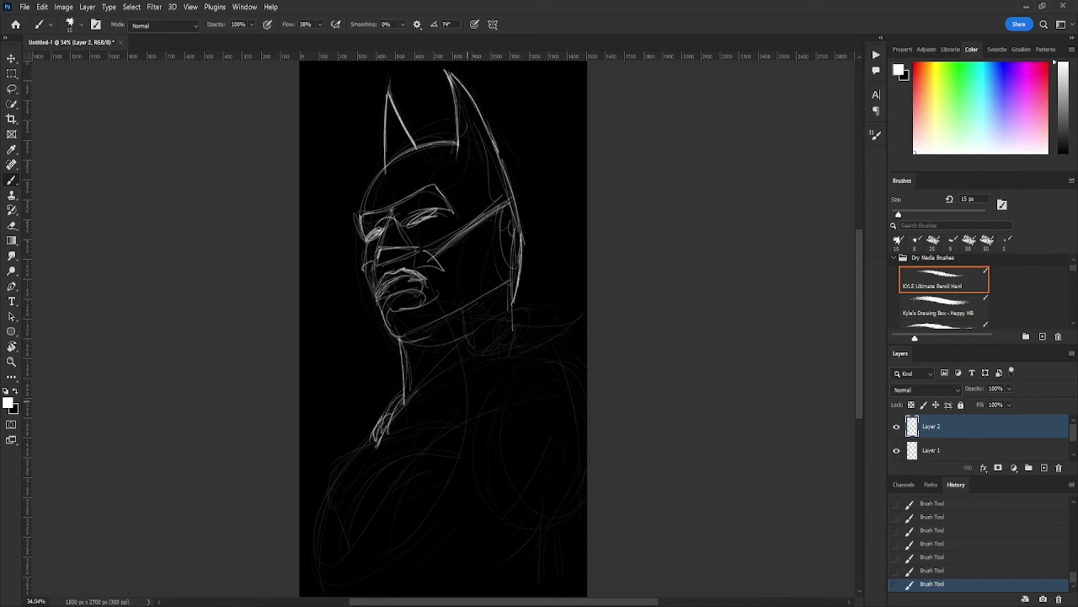
{"action": "left_click_drag", "start_coordinate": [504, 345], "coordinate": [445, 403]}
{"action": "mouse_move", "coordinate": [497, 353]}
{"action": "left_mouse_down"}
{"action": "mouse_move", "coordinate": [450, 396]}
{"action": "mouse_move", "coordinate": [553, 350]}
{"action": "left_mouse_up"}
{"action": "left_click_drag", "start_coordinate": [477, 357], "coordinate": [580, 362]}
Step: Sketch the cape clasp beside the neck and the collar flare extending to the canvas edge
{"action": "left_click_drag", "start_coordinate": [467, 310], "coordinate": [487, 354]}
{"action": "left_click_drag", "start_coordinate": [472, 314], "coordinate": [511, 328]}
{"action": "mouse_move", "coordinate": [509, 322]}
{"action": "left_mouse_down"}
{"action": "mouse_move", "coordinate": [517, 361]}
{"action": "mouse_move", "coordinate": [583, 320]}
{"action": "left_mouse_up"}
{"action": "mouse_move", "coordinate": [516, 340]}
{"action": "left_mouse_down"}
{"action": "mouse_move", "coordinate": [581, 337]}
{"action": "mouse_move", "coordinate": [587, 365]}
{"action": "left_mouse_up"}
Step: Sketch the layered cape folds across the chest down to the pointed corner at the far shoulder
{"action": "left_click_drag", "start_coordinate": [468, 362], "coordinate": [348, 473]}
{"action": "left_click_drag", "start_coordinate": [428, 408], "coordinate": [342, 498]}
{"action": "mouse_move", "coordinate": [367, 462]}
{"action": "left_mouse_down"}
{"action": "mouse_move", "coordinate": [477, 445]}
{"action": "mouse_move", "coordinate": [407, 433]}
{"action": "left_mouse_up"}
{"action": "mouse_move", "coordinate": [476, 447]}
{"action": "left_mouse_down"}
{"action": "mouse_move", "coordinate": [353, 462]}
{"action": "mouse_move", "coordinate": [325, 504]}
{"action": "left_mouse_up"}
{"action": "left_click_drag", "start_coordinate": [432, 444], "coordinate": [334, 522]}
{"action": "left_click_drag", "start_coordinate": [327, 477], "coordinate": [344, 527]}
{"action": "left_click_drag", "start_coordinate": [441, 452], "coordinate": [347, 529]}
Step: Sketch the lower chest panel, the far arm outline and the contours and folds of the near shoulder
{"action": "left_click_drag", "start_coordinate": [504, 459], "coordinate": [359, 515]}
{"action": "left_click_drag", "start_coordinate": [361, 518], "coordinate": [310, 539]}
{"action": "left_click_drag", "start_coordinate": [338, 492], "coordinate": [307, 550]}
{"action": "mouse_move", "coordinate": [317, 529]}
{"action": "left_mouse_down"}
{"action": "mouse_move", "coordinate": [309, 591]}
{"action": "mouse_move", "coordinate": [413, 590]}
{"action": "left_mouse_up"}
{"action": "left_click_drag", "start_coordinate": [504, 421], "coordinate": [524, 529]}
{"action": "mouse_move", "coordinate": [523, 497]}
{"action": "left_mouse_down"}
{"action": "mouse_move", "coordinate": [428, 568]}
{"action": "mouse_move", "coordinate": [573, 557]}
{"action": "left_mouse_up"}
{"action": "left_click_drag", "start_coordinate": [573, 553], "coordinate": [531, 591]}
{"action": "left_click_drag", "start_coordinate": [519, 419], "coordinate": [455, 452]}
{"action": "left_click_drag", "start_coordinate": [502, 432], "coordinate": [586, 381]}
{"action": "left_click_drag", "start_coordinate": [539, 420], "coordinate": [588, 376]}
{"action": "left_click_drag", "start_coordinate": [538, 367], "coordinate": [587, 353]}
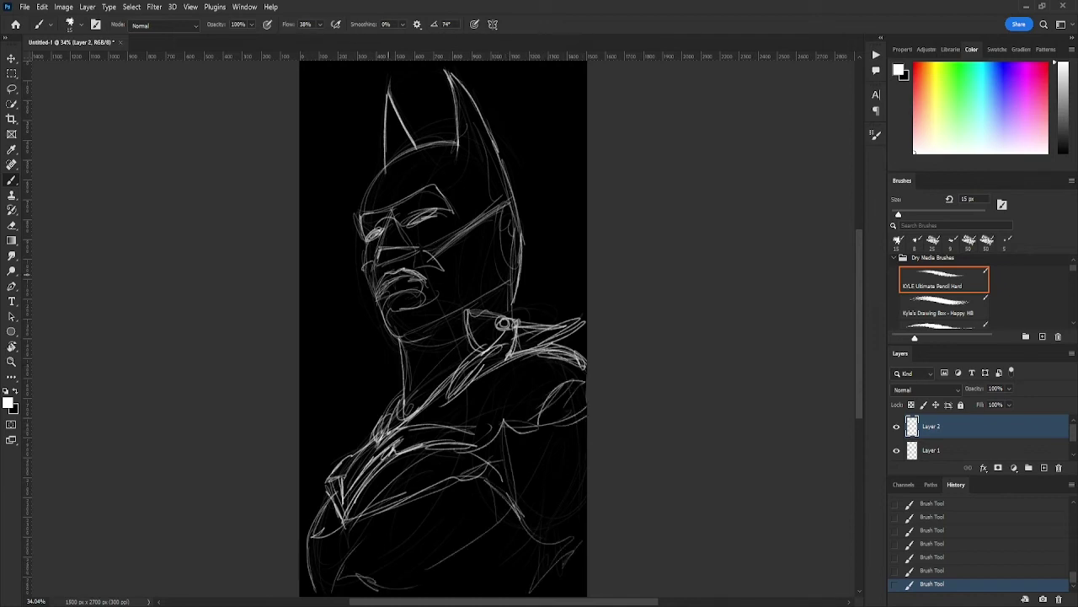
Step: Strengthen the facial details: cheek crease, eyes, brow line, lips and the back edge of the cowl
{"action": "left_click_drag", "start_coordinate": [370, 261], "coordinate": [381, 292]}
{"action": "mouse_move", "coordinate": [434, 249]}
{"action": "left_mouse_down"}
{"action": "mouse_move", "coordinate": [420, 270]}
{"action": "mouse_move", "coordinate": [417, 255]}
{"action": "left_mouse_up"}
{"action": "left_click_drag", "start_coordinate": [433, 261], "coordinate": [441, 273]}
{"action": "left_click_drag", "start_coordinate": [477, 227], "coordinate": [439, 244]}
{"action": "mouse_move", "coordinate": [381, 214]}
{"action": "left_mouse_down"}
{"action": "mouse_move", "coordinate": [393, 231]}
{"action": "mouse_move", "coordinate": [438, 209]}
{"action": "left_mouse_up"}
{"action": "left_click_drag", "start_coordinate": [412, 221], "coordinate": [455, 210]}
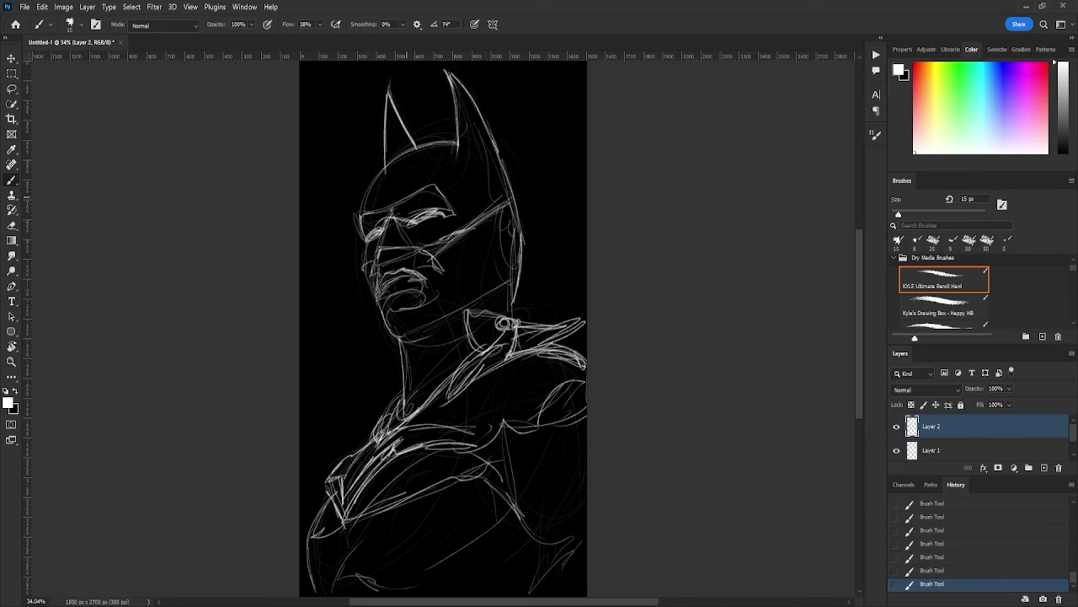
{"action": "mouse_move", "coordinate": [362, 222]}
{"action": "left_mouse_down"}
{"action": "mouse_move", "coordinate": [421, 191]}
{"action": "mouse_move", "coordinate": [458, 218]}
{"action": "left_mouse_up"}
{"action": "left_click_drag", "start_coordinate": [381, 285], "coordinate": [418, 295]}
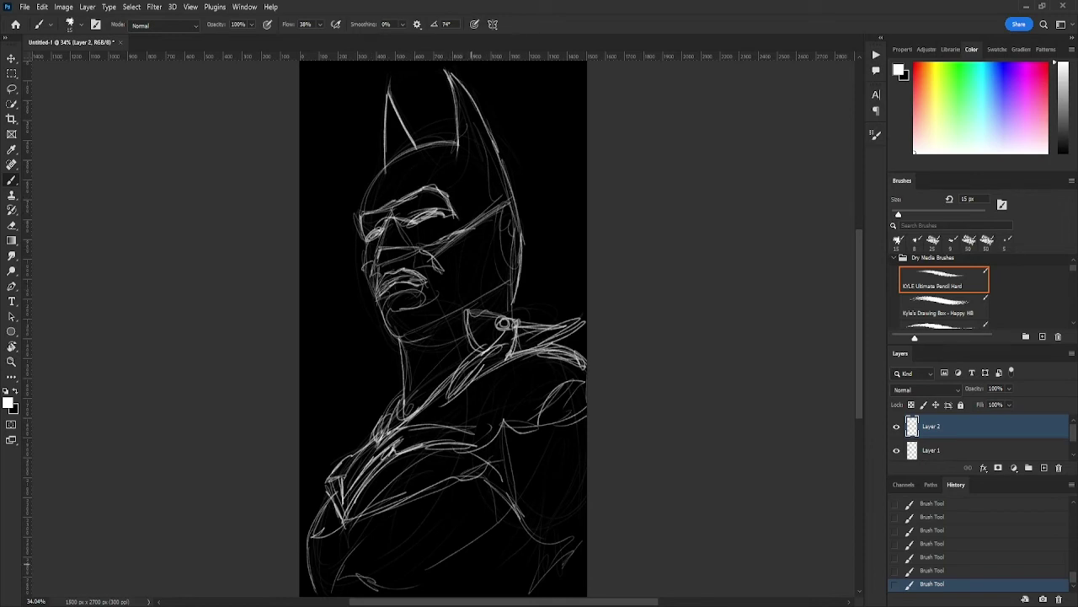
{"action": "mouse_move", "coordinate": [460, 236]}
{"action": "left_mouse_down"}
{"action": "mouse_move", "coordinate": [515, 209]}
{"action": "mouse_move", "coordinate": [517, 263]}
{"action": "left_mouse_up"}
{"action": "left_click_drag", "start_coordinate": [492, 131], "coordinate": [512, 227]}
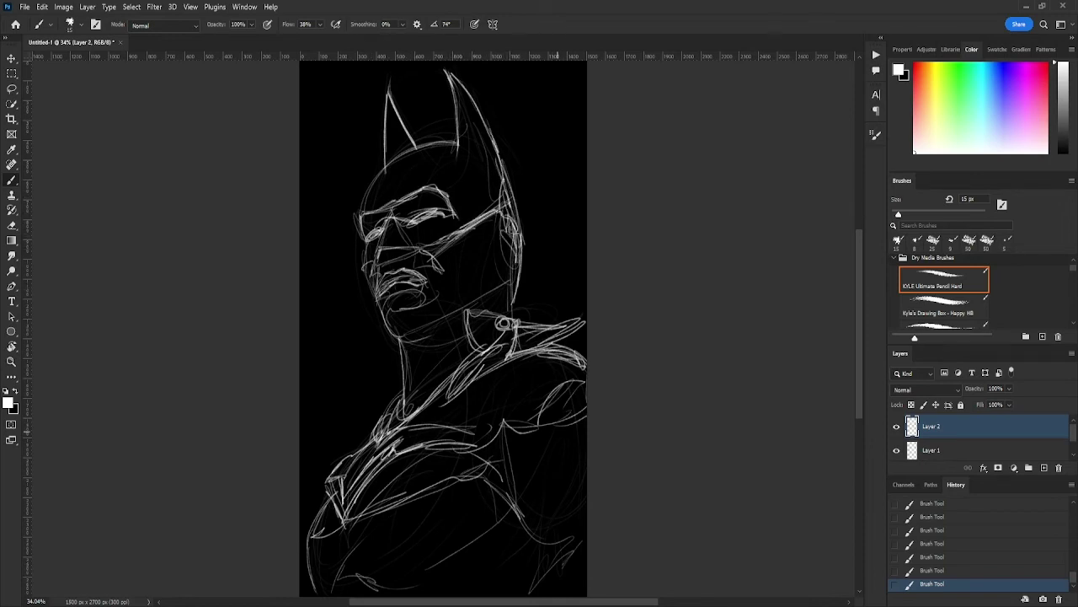
Step: Set Layer 2's opacity to 18% and draw the far cowl ear on a new layer
{"action": "left_click_drag", "start_coordinate": [976, 389], "coordinate": [930, 389]}
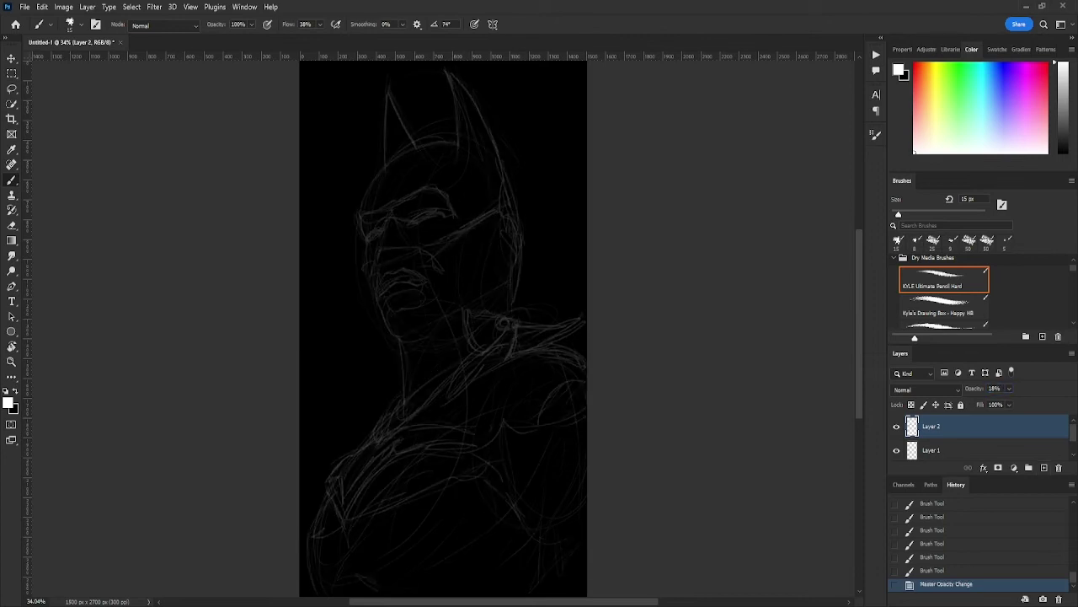
{"action": "key", "text": "ctrl+shift+alt+n"}
{"action": "left_click_drag", "start_coordinate": [383, 156], "coordinate": [386, 111]}
{"action": "left_click_drag", "start_coordinate": [384, 160], "coordinate": [388, 91]}
{"action": "left_click_drag", "start_coordinate": [385, 157], "coordinate": [388, 92]}
{"action": "left_click_drag", "start_coordinate": [390, 96], "coordinate": [406, 131]}
Step: Redraw the forehead, brow, eyes, nose, mouth, chin and the cowl's cheek edge with cleaner lines
{"action": "mouse_move", "coordinate": [393, 105]}
{"action": "left_mouse_down"}
{"action": "mouse_move", "coordinate": [415, 148]}
{"action": "mouse_move", "coordinate": [374, 173]}
{"action": "mouse_move", "coordinate": [360, 215]}
{"action": "mouse_move", "coordinate": [435, 187]}
{"action": "mouse_move", "coordinate": [453, 217]}
{"action": "left_mouse_up"}
{"action": "mouse_move", "coordinate": [361, 218]}
{"action": "left_mouse_down"}
{"action": "mouse_move", "coordinate": [381, 233]}
{"action": "mouse_move", "coordinate": [378, 261]}
{"action": "mouse_move", "coordinate": [418, 250]}
{"action": "left_mouse_up"}
{"action": "mouse_move", "coordinate": [377, 263]}
{"action": "left_mouse_down"}
{"action": "mouse_move", "coordinate": [418, 252]}
{"action": "mouse_move", "coordinate": [420, 216]}
{"action": "mouse_move", "coordinate": [455, 216]}
{"action": "left_mouse_up"}
{"action": "mouse_move", "coordinate": [369, 239]}
{"action": "left_mouse_down"}
{"action": "mouse_move", "coordinate": [365, 271]}
{"action": "mouse_move", "coordinate": [384, 313]}
{"action": "left_mouse_up"}
{"action": "mouse_move", "coordinate": [383, 312]}
{"action": "left_mouse_down"}
{"action": "mouse_move", "coordinate": [410, 344]}
{"action": "mouse_move", "coordinate": [423, 295]}
{"action": "mouse_move", "coordinate": [385, 283]}
{"action": "left_mouse_up"}
{"action": "mouse_move", "coordinate": [385, 284]}
{"action": "left_mouse_down"}
{"action": "mouse_move", "coordinate": [426, 275]}
{"action": "mouse_move", "coordinate": [397, 272]}
{"action": "mouse_move", "coordinate": [418, 269]}
{"action": "left_mouse_up"}
{"action": "mouse_move", "coordinate": [412, 269]}
{"action": "left_mouse_down"}
{"action": "mouse_move", "coordinate": [427, 258]}
{"action": "mouse_move", "coordinate": [437, 271]}
{"action": "mouse_move", "coordinate": [380, 266]}
{"action": "mouse_move", "coordinate": [511, 207]}
{"action": "mouse_move", "coordinate": [519, 270]}
{"action": "left_mouse_up"}
Step: Reduce the brush to 10 px and redraw the near ear, back of the head, jaw and neck
{"action": "key", "text": "bracketleft"}
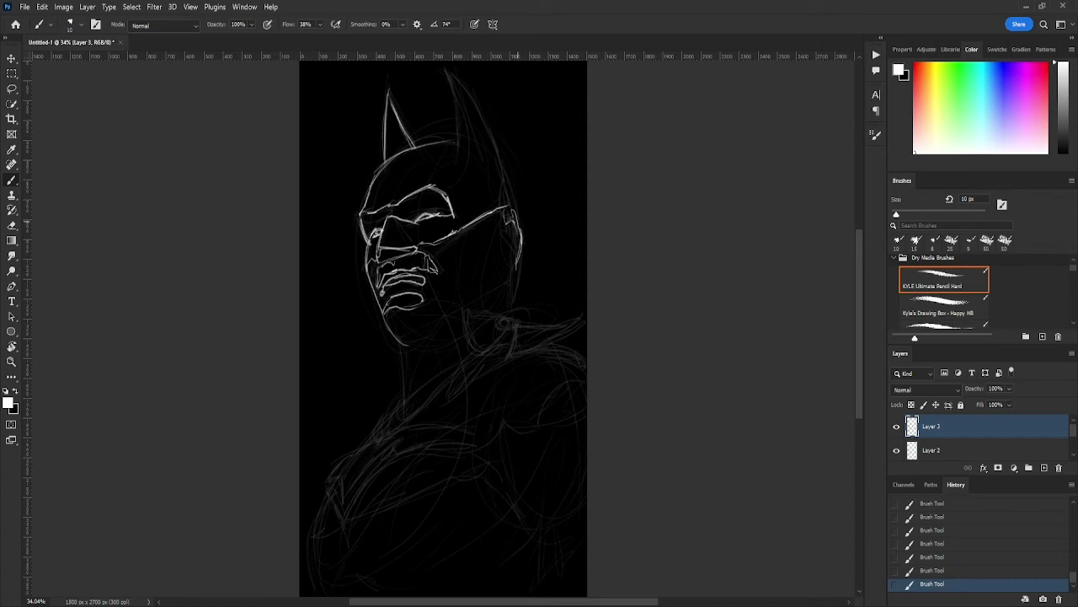
{"action": "left_click_drag", "start_coordinate": [504, 166], "coordinate": [512, 226]}
{"action": "mouse_move", "coordinate": [457, 159]}
{"action": "left_mouse_down"}
{"action": "mouse_move", "coordinate": [449, 75]}
{"action": "mouse_move", "coordinate": [508, 177]}
{"action": "left_mouse_up"}
{"action": "mouse_move", "coordinate": [397, 342]}
{"action": "left_mouse_down"}
{"action": "mouse_move", "coordinate": [460, 320]}
{"action": "mouse_move", "coordinate": [391, 426]}
{"action": "mouse_move", "coordinate": [459, 368]}
{"action": "left_mouse_up"}
{"action": "left_click_drag", "start_coordinate": [520, 252], "coordinate": [512, 308]}
{"action": "left_click_drag", "start_coordinate": [516, 272], "coordinate": [511, 327]}
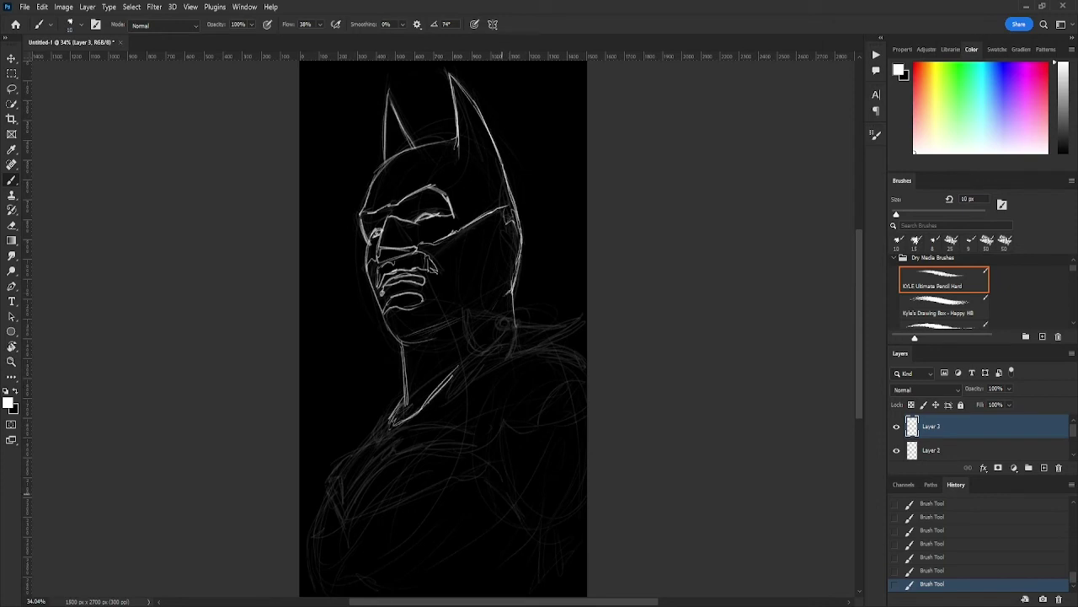
Step: Redraw the cape edge below the neck and its folds across the chest with cleaner lines
{"action": "mouse_move", "coordinate": [399, 401]}
{"action": "left_mouse_down"}
{"action": "mouse_move", "coordinate": [356, 453]}
{"action": "mouse_move", "coordinate": [341, 502]}
{"action": "left_mouse_up"}
{"action": "left_click_drag", "start_coordinate": [390, 446], "coordinate": [347, 509]}
{"action": "mouse_move", "coordinate": [386, 465]}
{"action": "left_mouse_down"}
{"action": "mouse_move", "coordinate": [446, 441]}
{"action": "mouse_move", "coordinate": [483, 447]}
{"action": "left_mouse_up"}
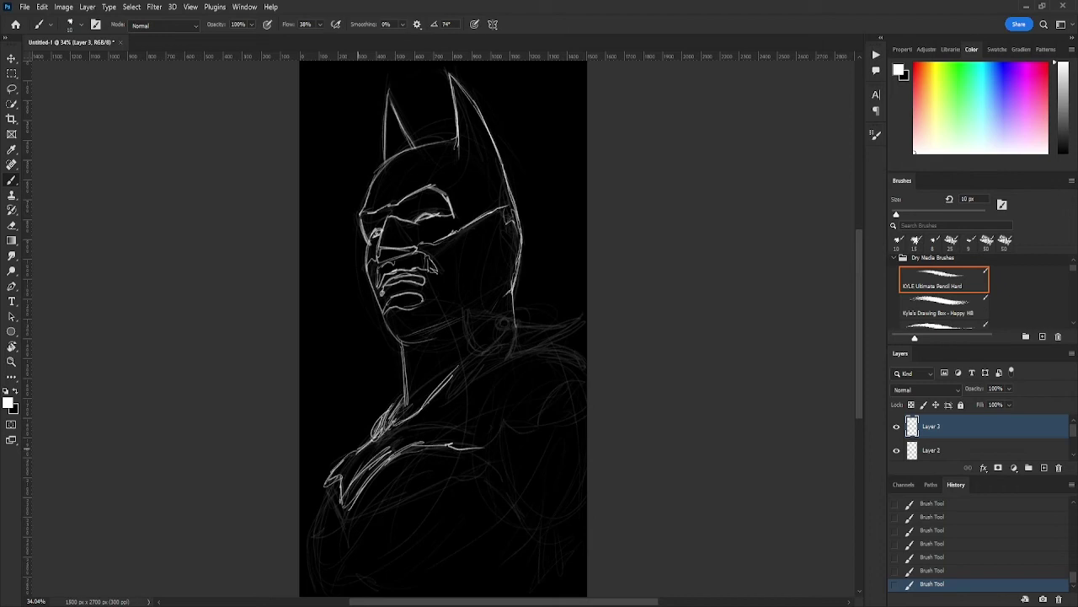
{"action": "left_click_drag", "start_coordinate": [362, 446], "coordinate": [401, 416]}
{"action": "left_click_drag", "start_coordinate": [389, 434], "coordinate": [489, 426]}
{"action": "left_click_drag", "start_coordinate": [413, 451], "coordinate": [490, 427]}
Step: Draw the lower edge of the chest cape, its notched corner and the line below the near shoulder
{"action": "mouse_move", "coordinate": [350, 487]}
{"action": "left_mouse_down"}
{"action": "mouse_move", "coordinate": [329, 531]}
{"action": "mouse_move", "coordinate": [477, 471]}
{"action": "left_mouse_up"}
{"action": "left_click_drag", "start_coordinate": [458, 454], "coordinate": [480, 475]}
{"action": "mouse_move", "coordinate": [493, 453]}
{"action": "left_mouse_down"}
{"action": "mouse_move", "coordinate": [484, 477]}
{"action": "mouse_move", "coordinate": [513, 510]}
{"action": "left_mouse_up"}
{"action": "left_click_drag", "start_coordinate": [493, 438], "coordinate": [587, 412]}
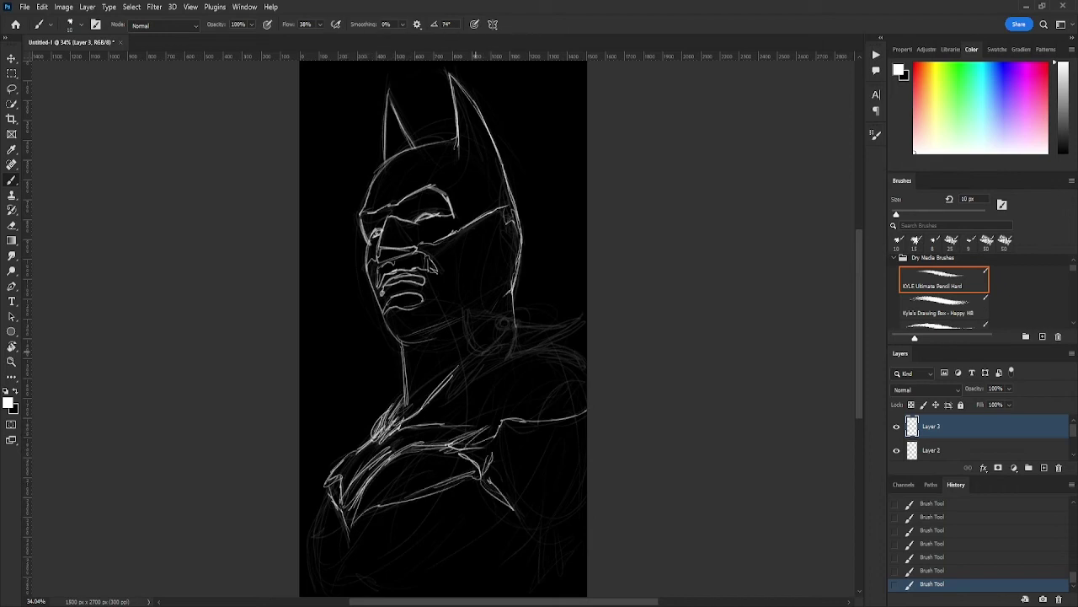
Step: Draw the cape's top edge over the near shoulder out to the canvas edge
{"action": "left_click_drag", "start_coordinate": [449, 394], "coordinate": [472, 359]}
{"action": "left_click_drag", "start_coordinate": [476, 379], "coordinate": [566, 351]}
{"action": "left_click_drag", "start_coordinate": [536, 364], "coordinate": [588, 344]}
{"action": "left_click_drag", "start_coordinate": [543, 351], "coordinate": [573, 341]}
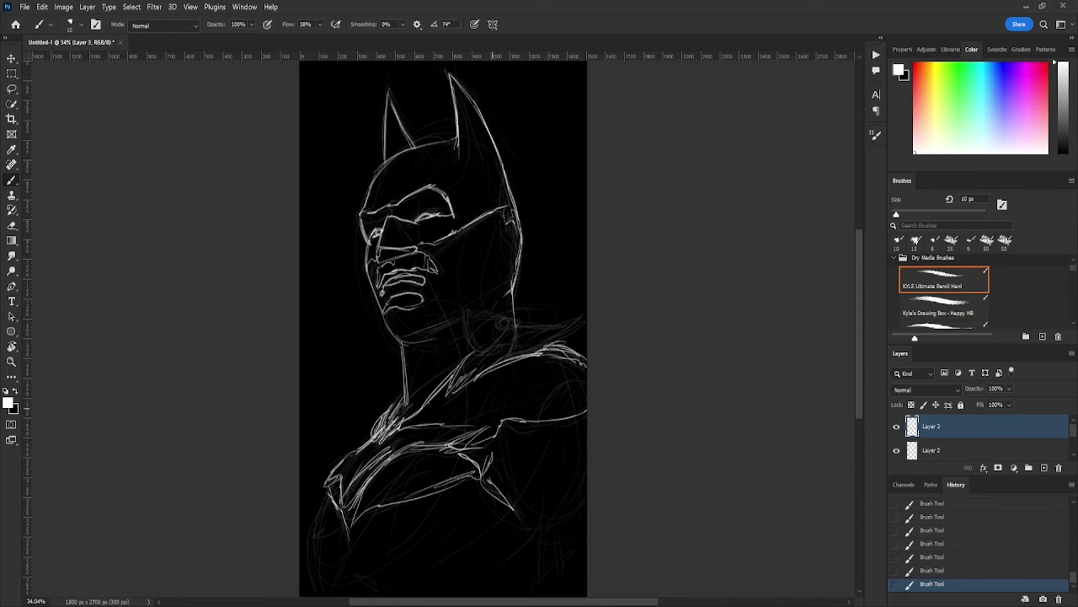
Step: Outline the far arm and add short texture strokes in both bottom corners of the figure
{"action": "mouse_move", "coordinate": [328, 489]}
{"action": "left_mouse_down"}
{"action": "mouse_move", "coordinate": [307, 535]}
{"action": "mouse_move", "coordinate": [310, 595]}
{"action": "left_mouse_up"}
{"action": "left_click", "coordinate": [339, 601]}
{"action": "key", "text": "ctrl+0"}
{"action": "left_click_drag", "start_coordinate": [376, 575], "coordinate": [346, 585]}
{"action": "mouse_move", "coordinate": [369, 583]}
{"action": "left_mouse_down"}
{"action": "mouse_move", "coordinate": [338, 595]}
{"action": "mouse_move", "coordinate": [362, 594]}
{"action": "left_mouse_up"}
{"action": "left_click_drag", "start_coordinate": [350, 595], "coordinate": [379, 588]}
{"action": "left_click_drag", "start_coordinate": [543, 566], "coordinate": [561, 551]}
{"action": "left_click_drag", "start_coordinate": [541, 590], "coordinate": [586, 546]}
{"action": "left_click_drag", "start_coordinate": [545, 593], "coordinate": [588, 556]}
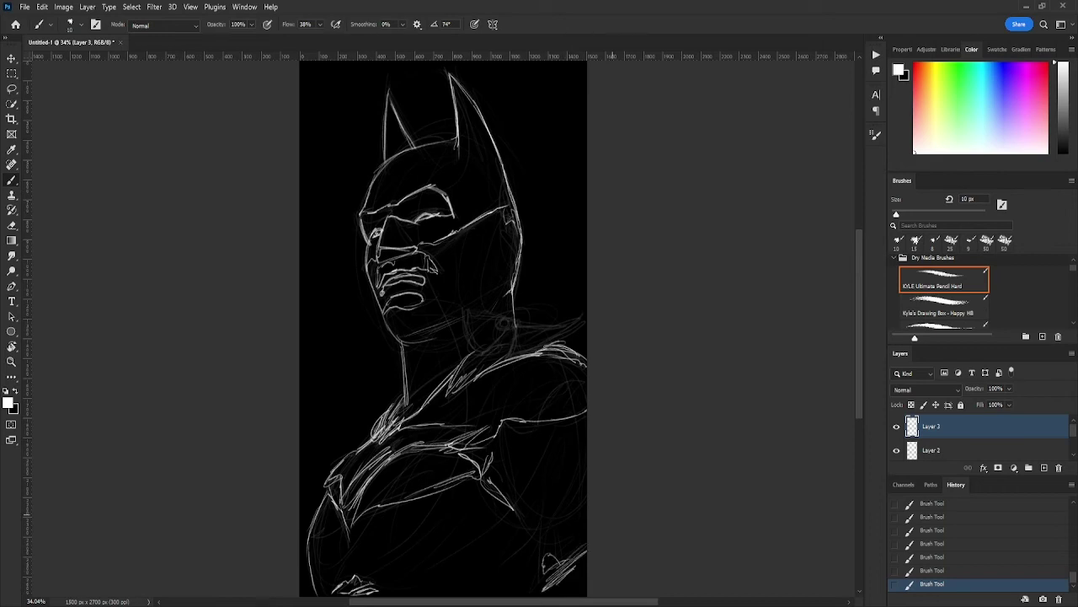
Step: Add fold and shading strokes to the near shoulder
{"action": "left_click_drag", "start_coordinate": [530, 423], "coordinate": [558, 381]}
{"action": "left_click_drag", "start_coordinate": [534, 416], "coordinate": [589, 387]}
{"action": "left_click_drag", "start_coordinate": [500, 419], "coordinate": [554, 374]}
{"action": "left_click_drag", "start_coordinate": [491, 442], "coordinate": [507, 401]}
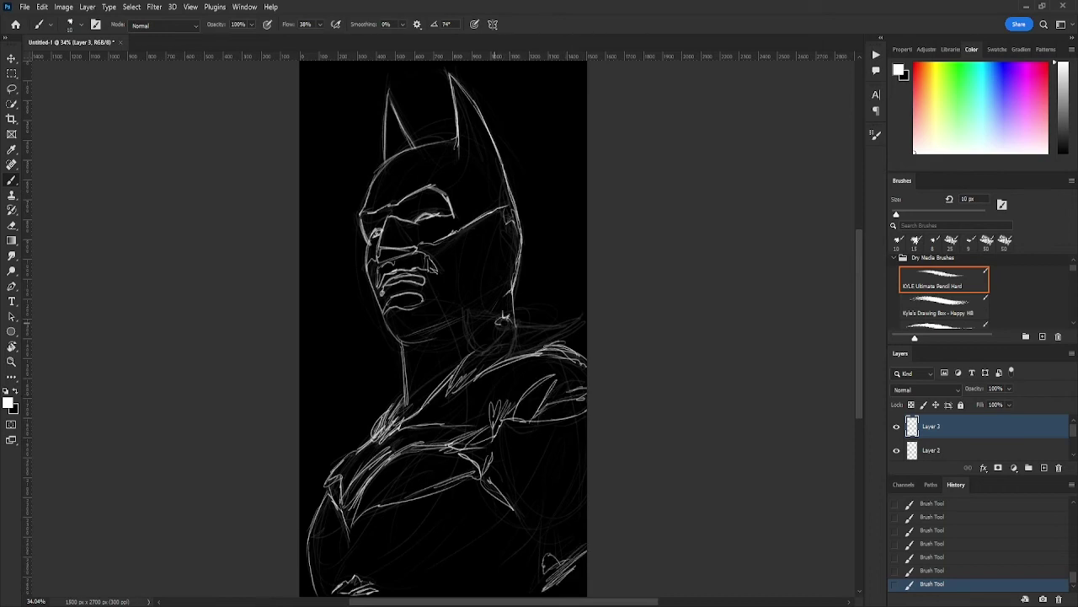
Step: Redraw the collar flare behind the neck and the cape clasp in front of it
{"action": "left_click_drag", "start_coordinate": [514, 349], "coordinate": [519, 323]}
{"action": "mouse_move", "coordinate": [504, 355]}
{"action": "left_mouse_down"}
{"action": "mouse_move", "coordinate": [535, 329]}
{"action": "mouse_move", "coordinate": [565, 329]}
{"action": "left_mouse_up"}
{"action": "left_click_drag", "start_coordinate": [522, 353], "coordinate": [588, 320]}
{"action": "left_click_drag", "start_coordinate": [516, 329], "coordinate": [568, 322]}
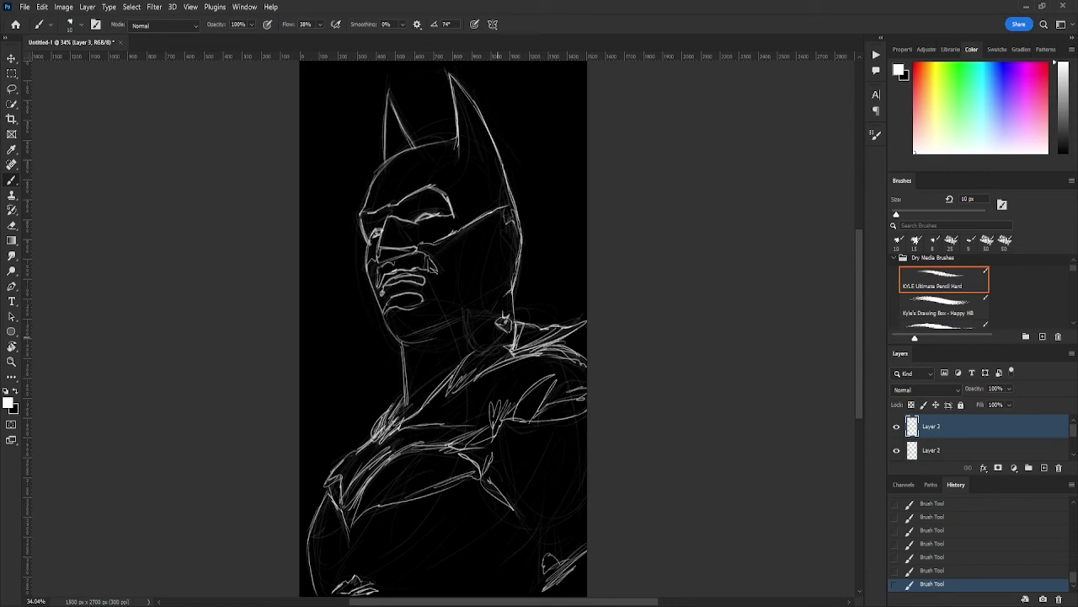
{"action": "left_click_drag", "start_coordinate": [480, 354], "coordinate": [506, 331]}
{"action": "mouse_move", "coordinate": [465, 310]}
{"action": "left_mouse_down"}
{"action": "mouse_move", "coordinate": [475, 354]}
{"action": "mouse_move", "coordinate": [501, 319]}
{"action": "left_mouse_up"}
{"action": "left_click_drag", "start_coordinate": [482, 319], "coordinate": [479, 349]}
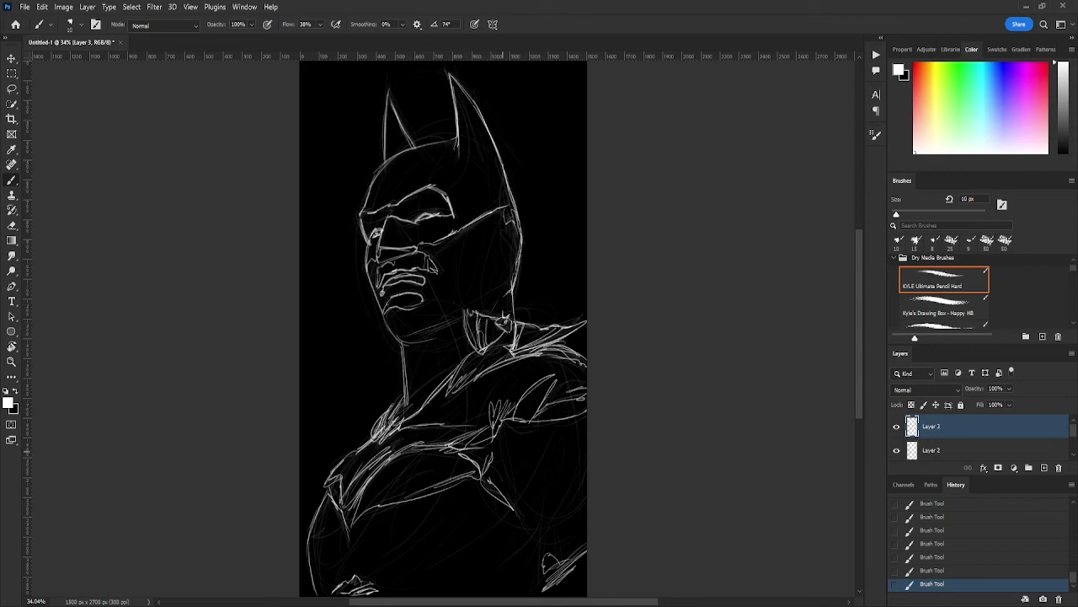
Step: Set Layer 3's opacity to 32% and hide Layer 1 and Layer 2
{"action": "left_click_drag", "start_coordinate": [974, 388], "coordinate": [916, 388]}
{"action": "scroll", "coordinate": [935, 438], "scroll_direction": "down", "scroll_amount": 1}
{"action": "left_click", "coordinate": [897, 448]}
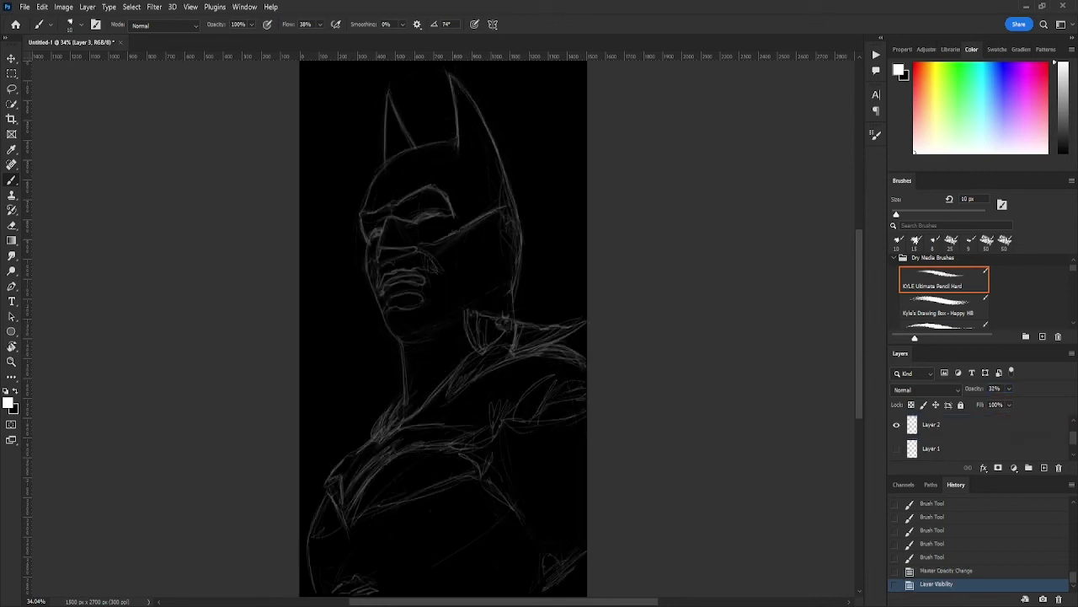
{"action": "key", "text": "ctrl+comma"}
Step: Create a new layer and set up the Kyle's Inkbox - Badass Brush KTW at 40 px with 22% smoothing
{"action": "key", "text": "ctrl+shift+alt+n"}
{"action": "left_click", "coordinate": [985, 243]}
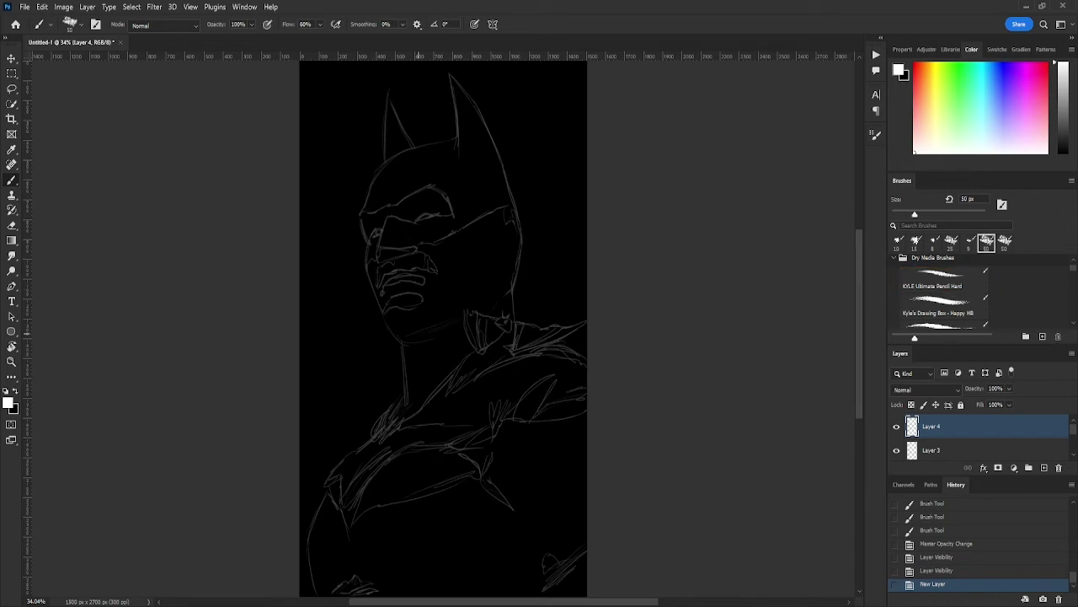
{"action": "scroll", "coordinate": [943, 291], "scroll_direction": "down", "scroll_amount": 10}
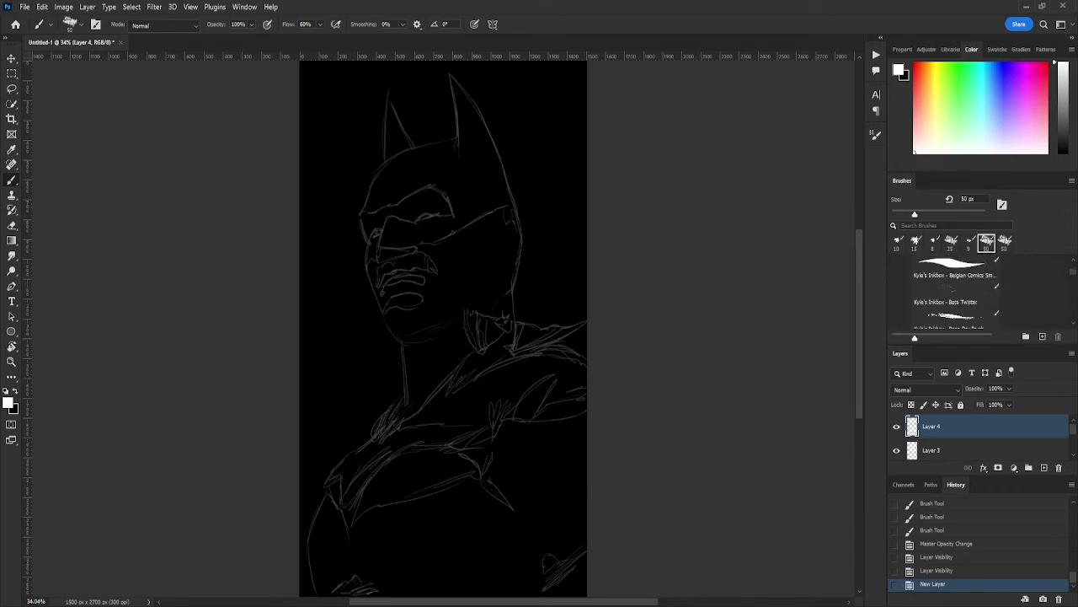
{"action": "left_click", "coordinate": [955, 275]}
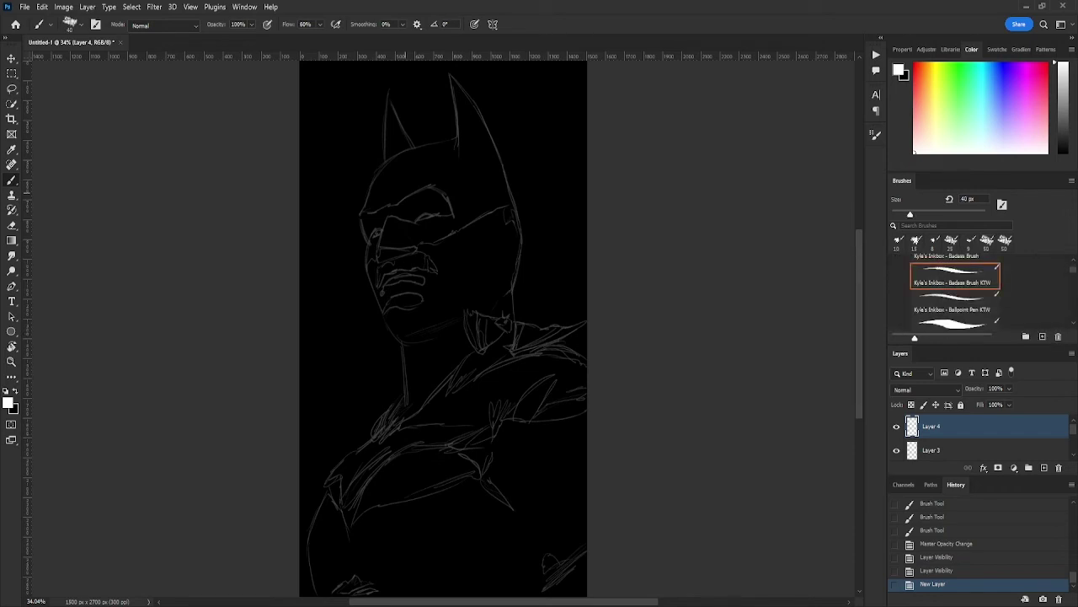
{"action": "left_click_drag", "start_coordinate": [360, 215], "coordinate": [364, 204]}
{"action": "left_click_drag", "start_coordinate": [362, 211], "coordinate": [367, 201]}
{"action": "left_click_drag", "start_coordinate": [363, 24], "coordinate": [381, 23]}
Step: Ink the forehead curve, brow line, eyes and nose with bold white lines over the faded sketch
{"action": "left_click_drag", "start_coordinate": [360, 214], "coordinate": [373, 180]}
{"action": "left_click_drag", "start_coordinate": [366, 201], "coordinate": [386, 164]}
{"action": "left_click_drag", "start_coordinate": [377, 172], "coordinate": [457, 139]}
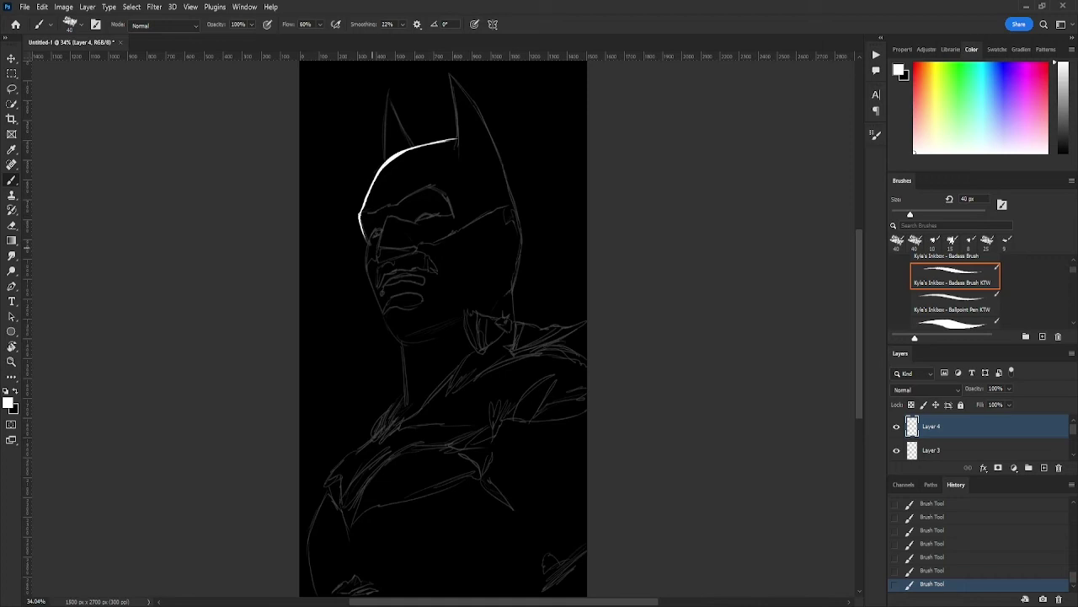
{"action": "left_click_drag", "start_coordinate": [362, 214], "coordinate": [435, 187]}
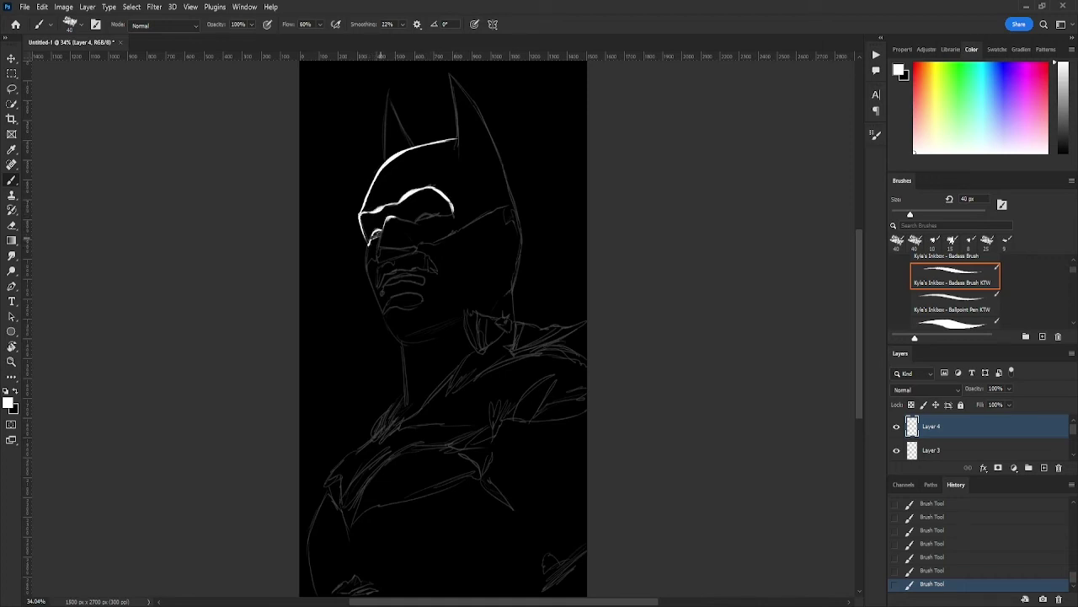
{"action": "left_click_drag", "start_coordinate": [385, 222], "coordinate": [378, 245]}
Step: Ink both cowl ears and clean up their lines and tips with the Eraser
{"action": "left_click_drag", "start_coordinate": [448, 74], "coordinate": [459, 147]}
{"action": "left_click_drag", "start_coordinate": [452, 78], "coordinate": [517, 211]}
{"action": "key", "text": "e"}
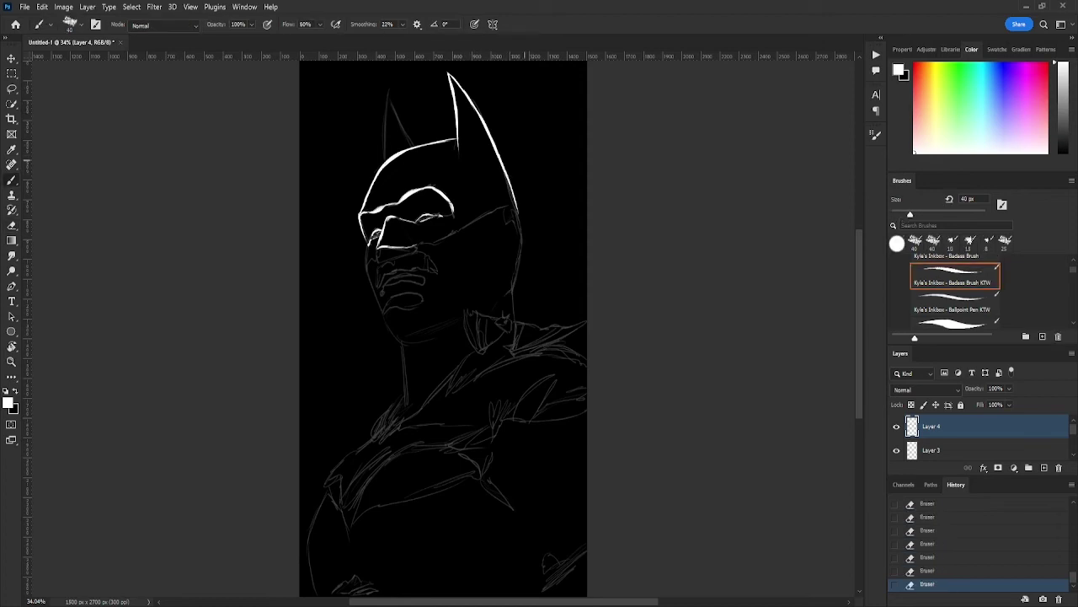
{"action": "mouse_move", "coordinate": [385, 161]}
{"action": "left_mouse_down"}
{"action": "mouse_move", "coordinate": [389, 88]}
{"action": "mouse_move", "coordinate": [413, 144]}
{"action": "left_mouse_up"}
{"action": "key", "text": "e"}
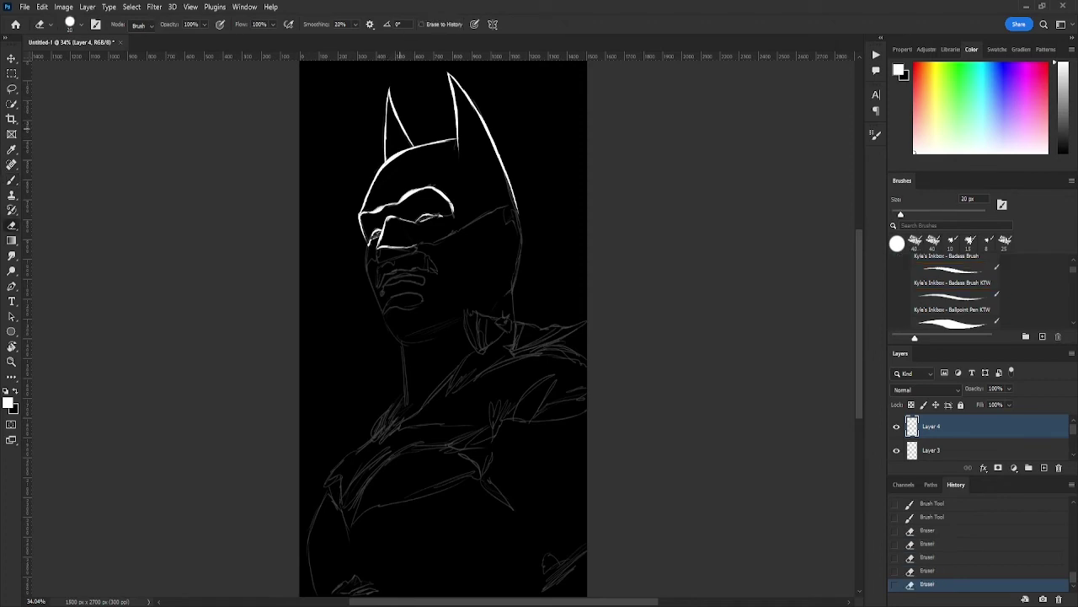
{"action": "left_click", "coordinate": [453, 69]}
{"action": "left_click", "coordinate": [452, 70]}
Step: Ink the face's front contour down to the chin, along with the mouth and upper lip lines
{"action": "key", "text": "b"}
{"action": "left_click_drag", "start_coordinate": [371, 238], "coordinate": [369, 280]}
{"action": "left_click_drag", "start_coordinate": [367, 274], "coordinate": [376, 294]}
{"action": "left_click_drag", "start_coordinate": [373, 286], "coordinate": [380, 311]}
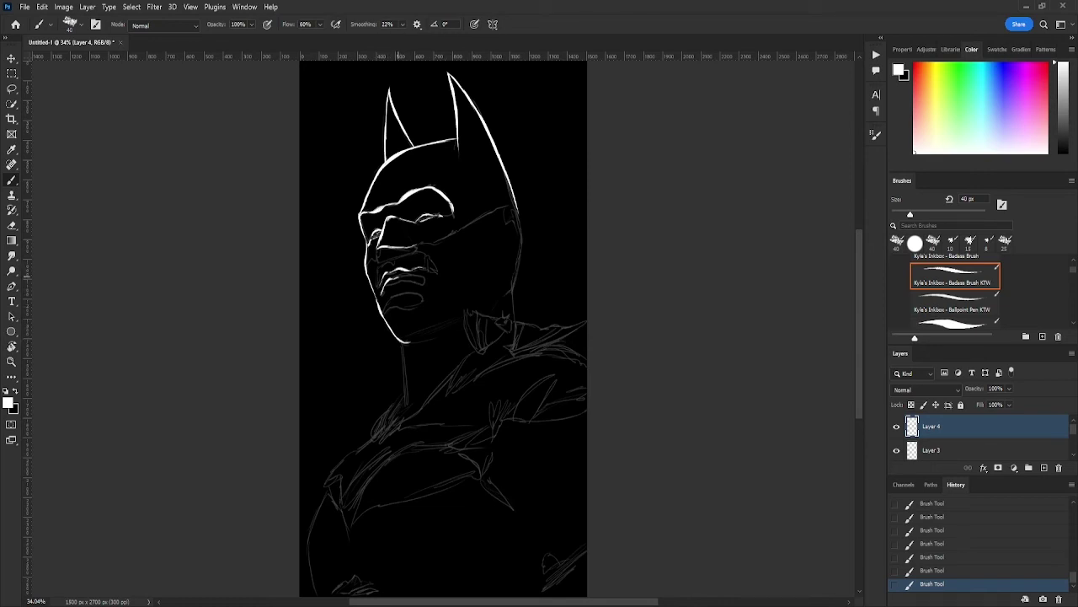
{"action": "left_click_drag", "start_coordinate": [398, 256], "coordinate": [426, 265]}
Step: Ink the neck, cape folds at the throat and shoulder, back of the head and collar flare
{"action": "mouse_move", "coordinate": [402, 341]}
{"action": "left_mouse_down"}
{"action": "mouse_move", "coordinate": [405, 411]}
{"action": "mouse_move", "coordinate": [374, 439]}
{"action": "left_mouse_up"}
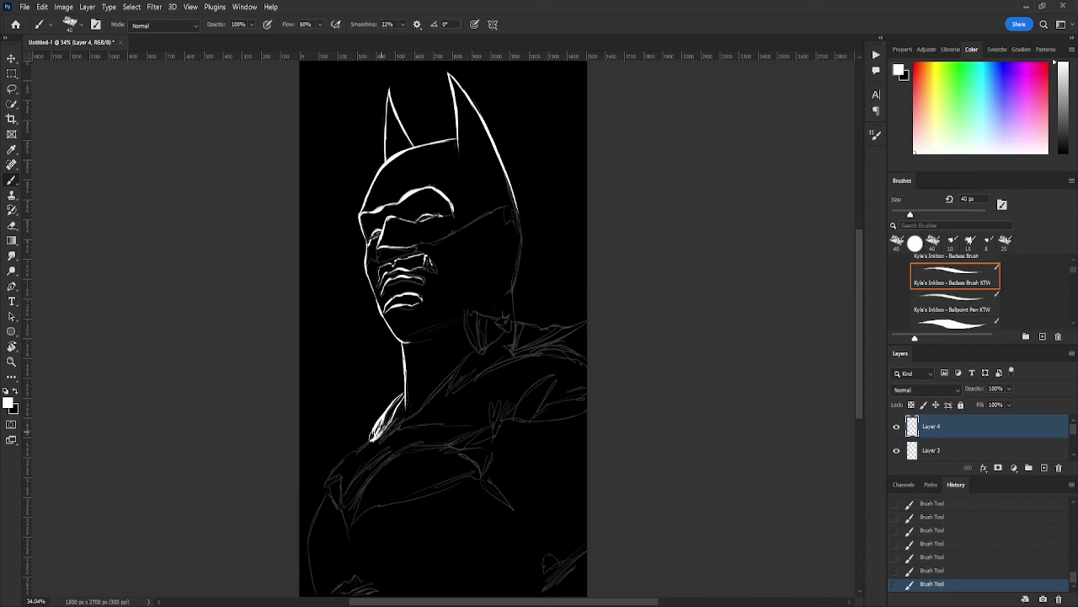
{"action": "mouse_move", "coordinate": [455, 375]}
{"action": "left_mouse_down"}
{"action": "mouse_move", "coordinate": [416, 417]}
{"action": "mouse_move", "coordinate": [469, 373]}
{"action": "mouse_move", "coordinate": [523, 359]}
{"action": "mouse_move", "coordinate": [503, 348]}
{"action": "left_mouse_up"}
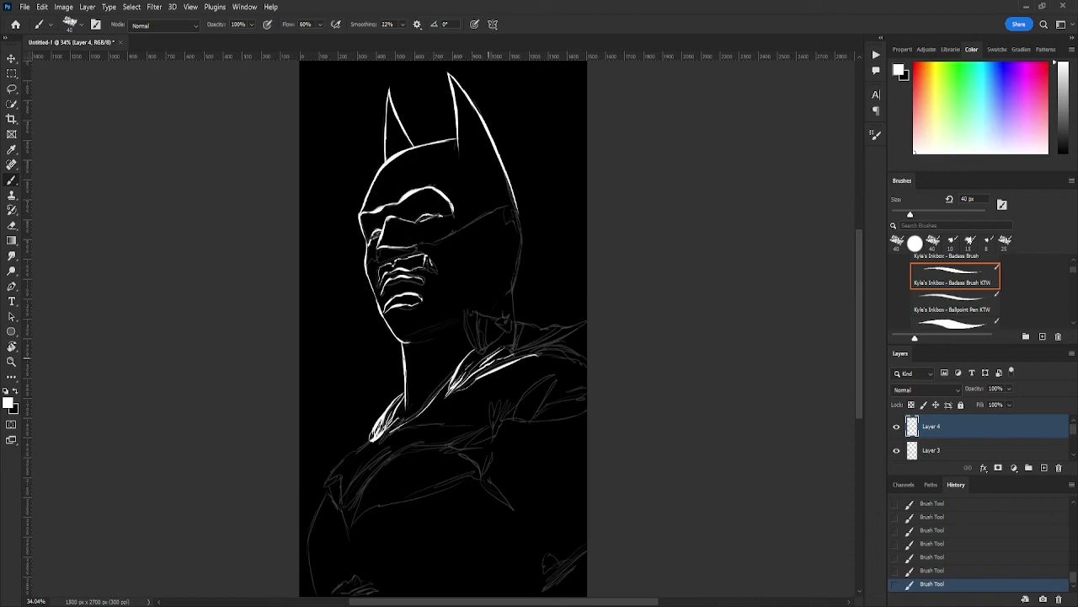
{"action": "left_click_drag", "start_coordinate": [522, 217], "coordinate": [515, 320]}
{"action": "mouse_move", "coordinate": [511, 357]}
{"action": "left_mouse_down"}
{"action": "mouse_move", "coordinate": [587, 325]}
{"action": "mouse_move", "coordinate": [551, 332]}
{"action": "left_mouse_up"}
{"action": "left_click_drag", "start_coordinate": [539, 339], "coordinate": [580, 325]}
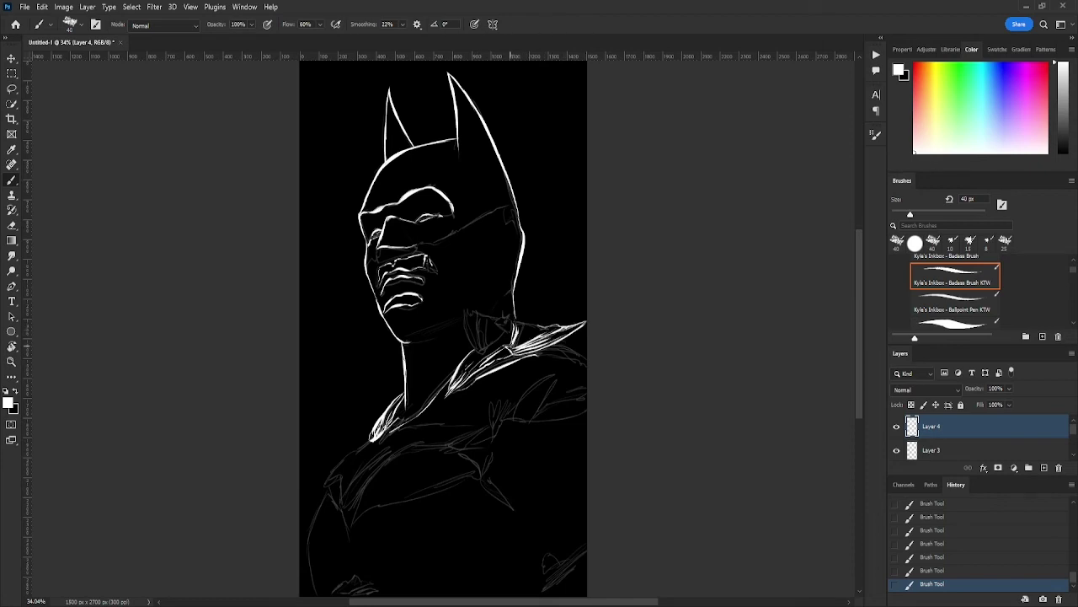
Step: Ink the cape clasp and fill it and the adjoining collar with dense white hatching
{"action": "left_click_drag", "start_coordinate": [513, 345], "coordinate": [531, 331]}
{"action": "left_click_drag", "start_coordinate": [540, 336], "coordinate": [524, 326]}
{"action": "mouse_move", "coordinate": [467, 371]}
{"action": "left_mouse_down"}
{"action": "mouse_move", "coordinate": [509, 339]}
{"action": "mouse_move", "coordinate": [463, 320]}
{"action": "left_mouse_up"}
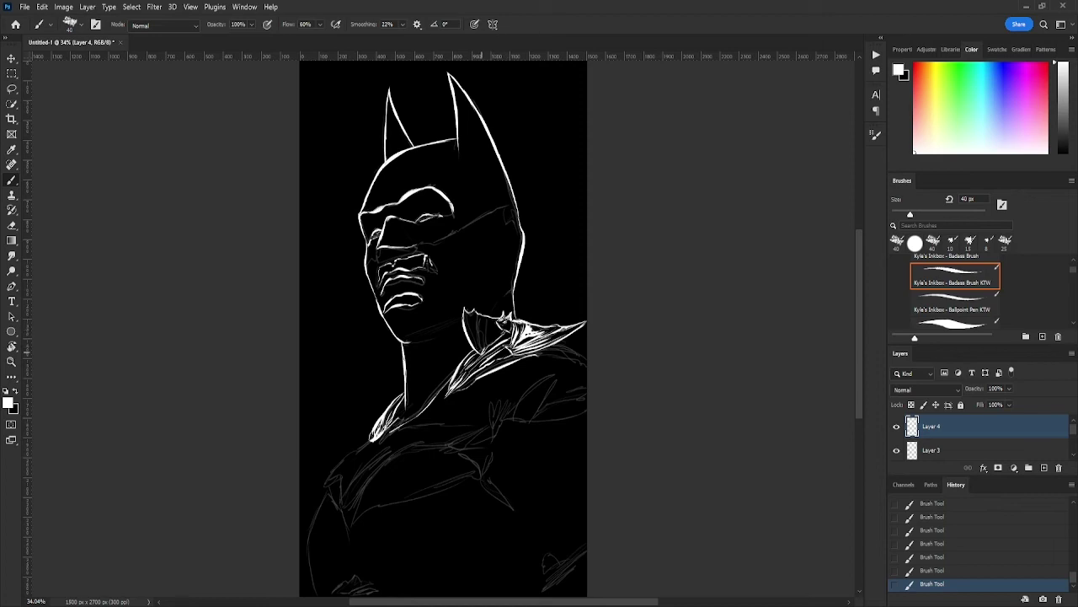
{"action": "mouse_move", "coordinate": [480, 352]}
{"action": "left_mouse_down"}
{"action": "mouse_move", "coordinate": [468, 316]}
{"action": "mouse_move", "coordinate": [501, 332]}
{"action": "mouse_move", "coordinate": [488, 320]}
{"action": "left_mouse_up"}
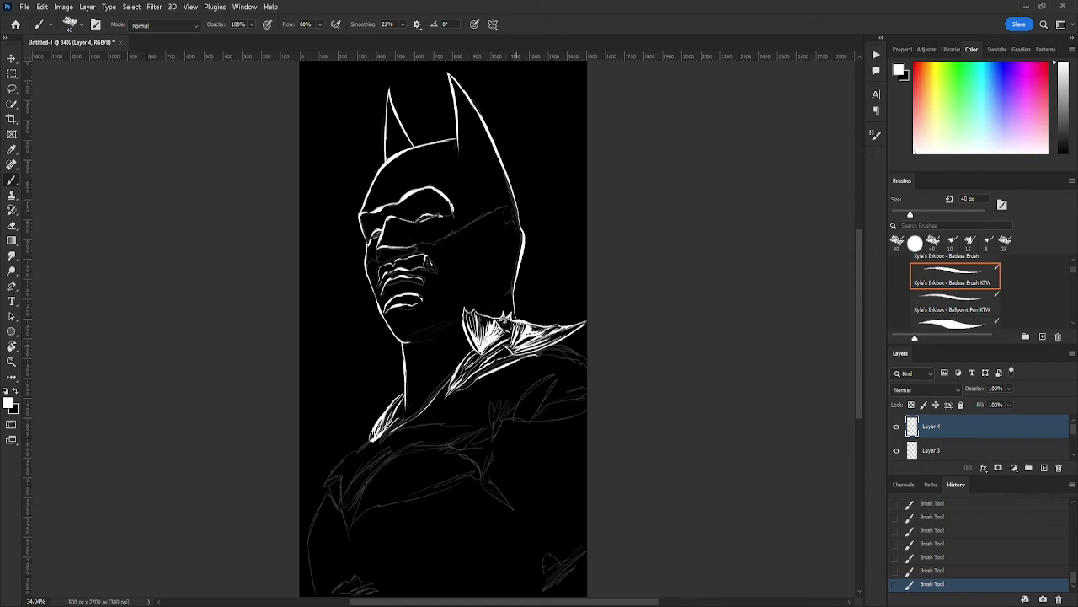
Step: Fill the near shoulder with dense white brush strokes, leaving a few dark gaps, using the inking brush at up to 60 px
{"action": "key", "text": "bracketright"}
{"action": "key", "text": "bracketright"}
{"action": "key", "text": "bracketright"}
{"action": "key", "text": "bracketright"}
{"action": "key", "text": "bracketright"}
{"action": "mouse_move", "coordinate": [556, 363]}
{"action": "left_mouse_down"}
{"action": "mouse_move", "coordinate": [507, 403]}
{"action": "mouse_move", "coordinate": [489, 440]}
{"action": "mouse_move", "coordinate": [497, 396]}
{"action": "mouse_move", "coordinate": [509, 421]}
{"action": "left_mouse_up"}
{"action": "key", "text": "bracketright"}
{"action": "key", "text": "bracketright"}
{"action": "key", "text": "bracketright"}
{"action": "key", "text": "bracketright"}
{"action": "key", "text": "bracketleft"}
{"action": "key", "text": "bracketleft"}
{"action": "key", "text": "bracketleft"}
{"action": "key", "text": "bracketleft"}
{"action": "key", "text": "bracketleft"}
{"action": "key", "text": "bracketleft"}
{"action": "left_click_drag", "start_coordinate": [532, 386], "coordinate": [519, 419]}
{"action": "mouse_move", "coordinate": [565, 369]}
{"action": "left_mouse_down"}
{"action": "mouse_move", "coordinate": [522, 419]}
{"action": "mouse_move", "coordinate": [582, 359]}
{"action": "mouse_move", "coordinate": [536, 420]}
{"action": "mouse_move", "coordinate": [563, 408]}
{"action": "left_mouse_up"}
{"action": "mouse_move", "coordinate": [546, 420]}
{"action": "left_mouse_down"}
{"action": "mouse_move", "coordinate": [585, 404]}
{"action": "mouse_move", "coordinate": [551, 416]}
{"action": "left_mouse_up"}
Step: Fill the cape band white from the near shoulder across the collarbone to the far shoulder
{"action": "mouse_move", "coordinate": [551, 361]}
{"action": "left_mouse_down"}
{"action": "mouse_move", "coordinate": [469, 391]}
{"action": "mouse_move", "coordinate": [458, 405]}
{"action": "mouse_move", "coordinate": [477, 435]}
{"action": "mouse_move", "coordinate": [455, 449]}
{"action": "left_mouse_up"}
{"action": "mouse_move", "coordinate": [483, 398]}
{"action": "left_mouse_down"}
{"action": "mouse_move", "coordinate": [447, 430]}
{"action": "mouse_move", "coordinate": [436, 410]}
{"action": "mouse_move", "coordinate": [392, 440]}
{"action": "left_mouse_up"}
{"action": "mouse_move", "coordinate": [463, 431]}
{"action": "left_mouse_down"}
{"action": "mouse_move", "coordinate": [447, 448]}
{"action": "mouse_move", "coordinate": [391, 453]}
{"action": "mouse_move", "coordinate": [354, 492]}
{"action": "left_mouse_up"}
{"action": "mouse_move", "coordinate": [416, 420]}
{"action": "left_mouse_down"}
{"action": "mouse_move", "coordinate": [359, 463]}
{"action": "mouse_move", "coordinate": [340, 504]}
{"action": "mouse_move", "coordinate": [357, 462]}
{"action": "mouse_move", "coordinate": [329, 485]}
{"action": "left_mouse_up"}
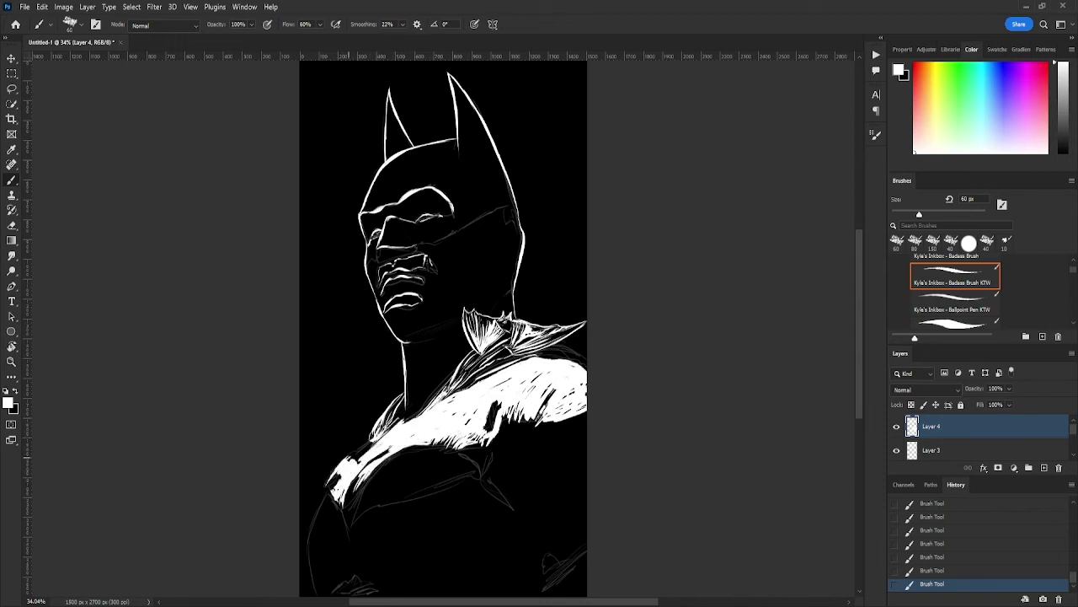
{"action": "left_click_drag", "start_coordinate": [379, 438], "coordinate": [353, 468]}
Step: Paint white highlights on the chest plate, armpit fold and far arm, plus the armor details along the canvas's lower edge
{"action": "mouse_move", "coordinate": [355, 516]}
{"action": "left_mouse_down"}
{"action": "mouse_move", "coordinate": [421, 452]}
{"action": "mouse_move", "coordinate": [381, 482]}
{"action": "mouse_move", "coordinate": [396, 499]}
{"action": "mouse_move", "coordinate": [436, 477]}
{"action": "mouse_move", "coordinate": [427, 455]}
{"action": "mouse_move", "coordinate": [406, 455]}
{"action": "mouse_move", "coordinate": [459, 452]}
{"action": "mouse_move", "coordinate": [477, 467]}
{"action": "mouse_move", "coordinate": [498, 449]}
{"action": "left_mouse_up"}
{"action": "left_click_drag", "start_coordinate": [496, 491], "coordinate": [513, 509]}
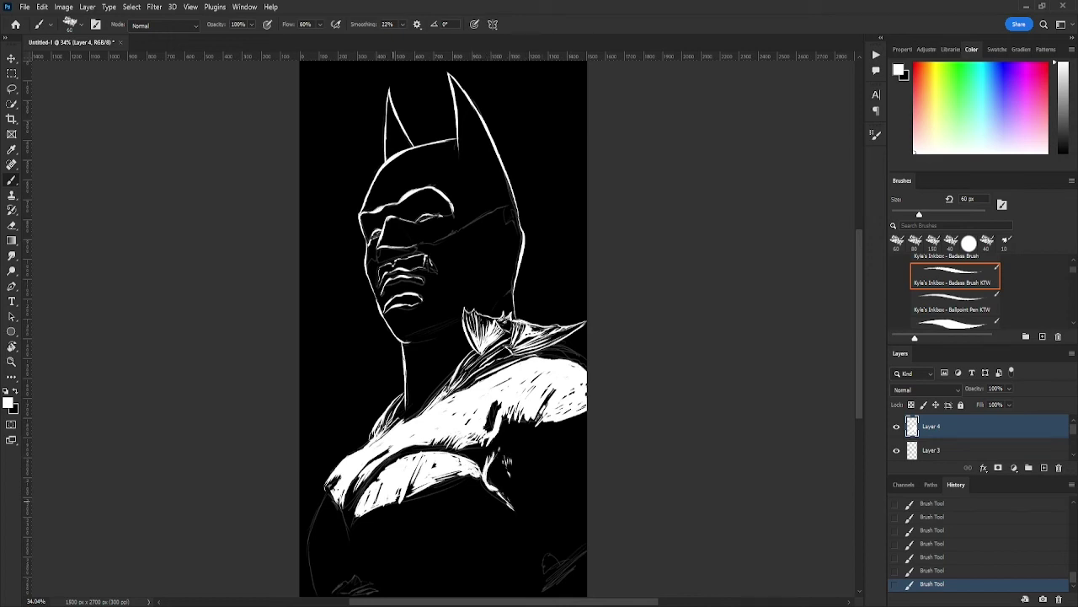
{"action": "mouse_move", "coordinate": [392, 503]}
{"action": "left_mouse_down"}
{"action": "mouse_move", "coordinate": [318, 534]}
{"action": "mouse_move", "coordinate": [331, 503]}
{"action": "mouse_move", "coordinate": [321, 530]}
{"action": "mouse_move", "coordinate": [327, 514]}
{"action": "left_mouse_up"}
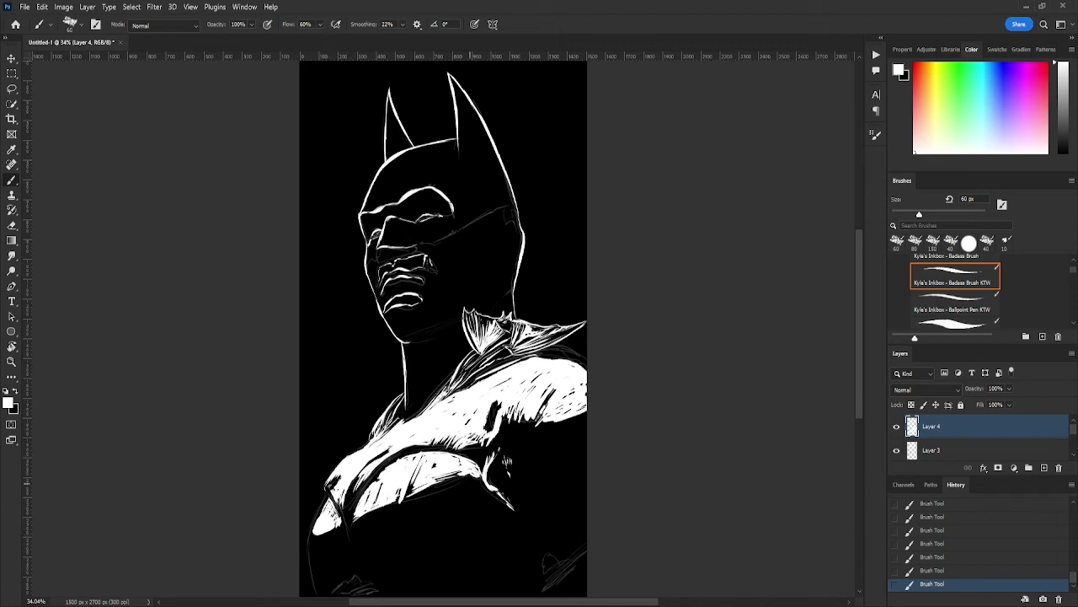
{"action": "mouse_move", "coordinate": [337, 558]}
{"action": "left_mouse_down"}
{"action": "mouse_move", "coordinate": [325, 568]}
{"action": "mouse_move", "coordinate": [329, 596]}
{"action": "mouse_move", "coordinate": [369, 583]}
{"action": "mouse_move", "coordinate": [352, 575]}
{"action": "mouse_move", "coordinate": [345, 584]}
{"action": "mouse_move", "coordinate": [378, 589]}
{"action": "left_mouse_up"}
{"action": "left_click_drag", "start_coordinate": [359, 596], "coordinate": [380, 592]}
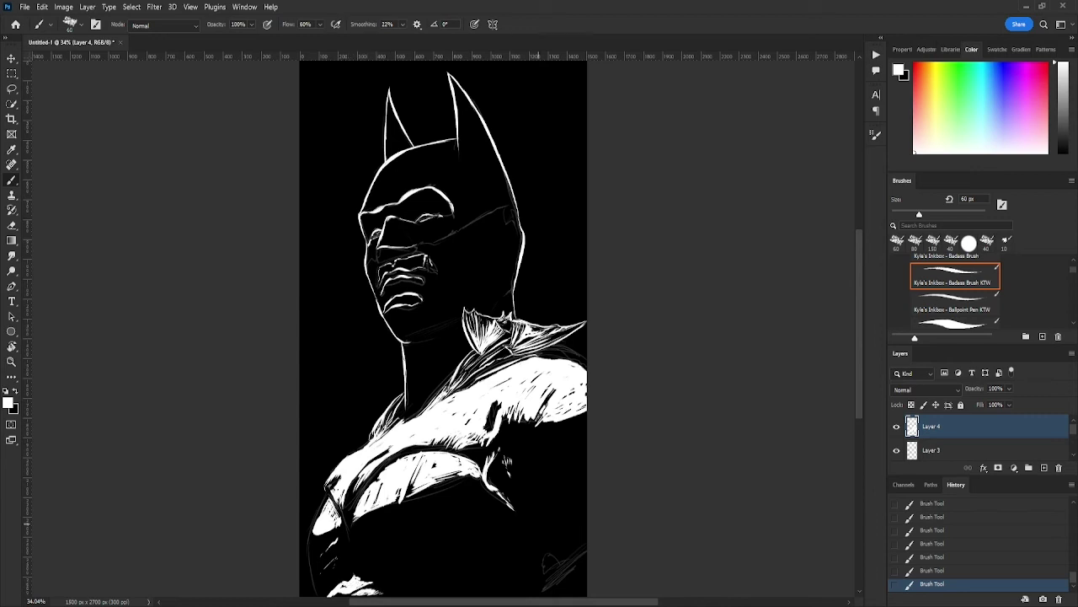
{"action": "mouse_move", "coordinate": [522, 526]}
{"action": "left_mouse_down"}
{"action": "mouse_move", "coordinate": [516, 563]}
{"action": "mouse_move", "coordinate": [534, 595]}
{"action": "mouse_move", "coordinate": [552, 586]}
{"action": "mouse_move", "coordinate": [544, 572]}
{"action": "mouse_move", "coordinate": [577, 562]}
{"action": "mouse_move", "coordinate": [564, 570]}
{"action": "left_mouse_up"}
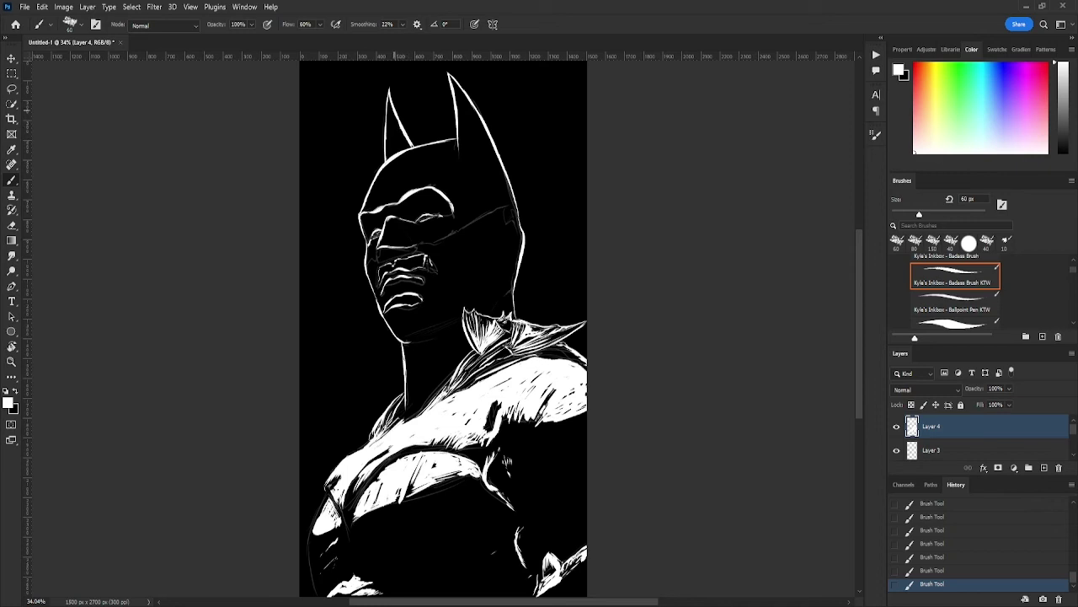
Step: Fill the far ear, the brow band, the nose and the cheek edge of the mask with white
{"action": "mouse_move", "coordinate": [396, 106]}
{"action": "left_mouse_down"}
{"action": "mouse_move", "coordinate": [387, 118]}
{"action": "mouse_move", "coordinate": [403, 143]}
{"action": "mouse_move", "coordinate": [391, 138]}
{"action": "mouse_move", "coordinate": [404, 146]}
{"action": "mouse_move", "coordinate": [395, 155]}
{"action": "mouse_move", "coordinate": [390, 144]}
{"action": "mouse_move", "coordinate": [386, 160]}
{"action": "mouse_move", "coordinate": [385, 121]}
{"action": "left_mouse_up"}
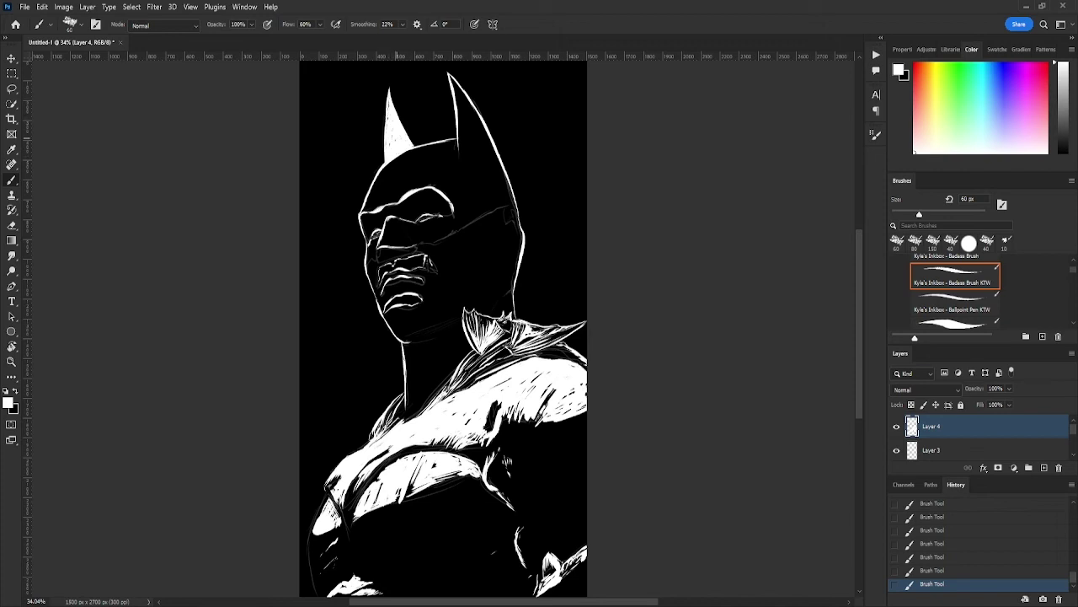
{"action": "mouse_move", "coordinate": [364, 209]}
{"action": "left_mouse_down"}
{"action": "mouse_move", "coordinate": [452, 185]}
{"action": "mouse_move", "coordinate": [450, 215]}
{"action": "mouse_move", "coordinate": [502, 185]}
{"action": "mouse_move", "coordinate": [455, 210]}
{"action": "mouse_move", "coordinate": [443, 177]}
{"action": "mouse_move", "coordinate": [508, 192]}
{"action": "mouse_move", "coordinate": [483, 201]}
{"action": "left_mouse_up"}
{"action": "mouse_move", "coordinate": [447, 234]}
{"action": "left_mouse_down"}
{"action": "mouse_move", "coordinate": [505, 197]}
{"action": "mouse_move", "coordinate": [519, 258]}
{"action": "left_mouse_up"}
{"action": "mouse_move", "coordinate": [515, 224]}
{"action": "left_mouse_down"}
{"action": "mouse_move", "coordinate": [511, 203]}
{"action": "mouse_move", "coordinate": [502, 220]}
{"action": "mouse_move", "coordinate": [432, 239]}
{"action": "mouse_move", "coordinate": [413, 223]}
{"action": "mouse_move", "coordinate": [384, 229]}
{"action": "mouse_move", "coordinate": [428, 233]}
{"action": "mouse_move", "coordinate": [388, 223]}
{"action": "mouse_move", "coordinate": [410, 240]}
{"action": "mouse_move", "coordinate": [438, 236]}
{"action": "mouse_move", "coordinate": [391, 248]}
{"action": "mouse_move", "coordinate": [379, 243]}
{"action": "mouse_move", "coordinate": [385, 222]}
{"action": "mouse_move", "coordinate": [367, 258]}
{"action": "mouse_move", "coordinate": [377, 261]}
{"action": "left_mouse_up"}
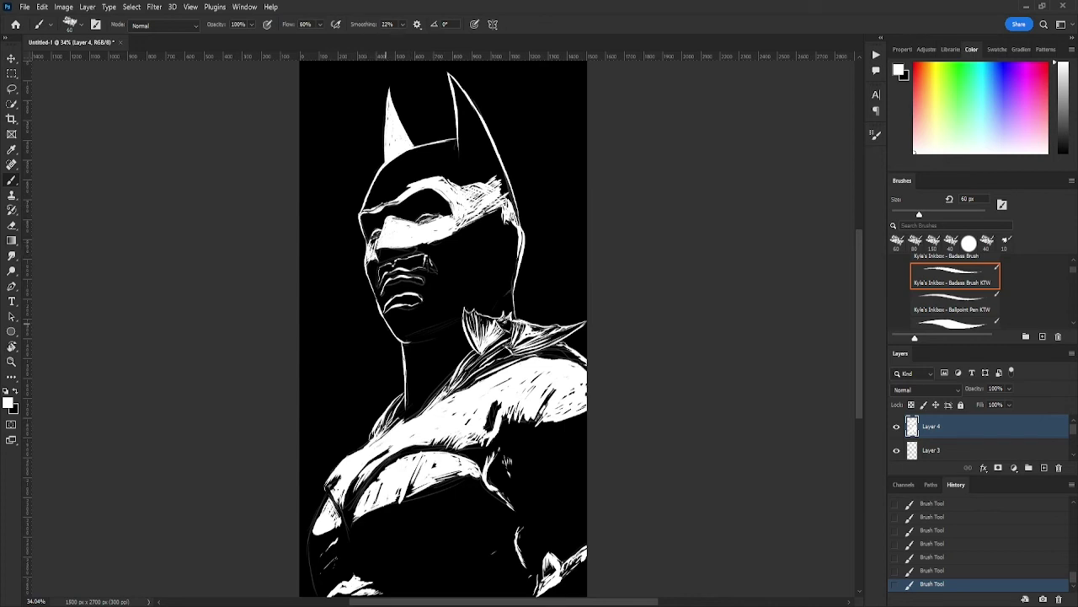
{"action": "left_click_drag", "start_coordinate": [367, 209], "coordinate": [406, 185]}
Step: Enlarge the brush and fill the near ear, temple and top of the cowl with white strokes
{"action": "key", "text": "bracketright"}
{"action": "key", "text": "bracketright"}
{"action": "key", "text": "bracketright"}
{"action": "key", "text": "bracketright"}
{"action": "left_click", "coordinate": [479, 162]}
{"action": "left_click_drag", "start_coordinate": [479, 162], "coordinate": [497, 176]}
{"action": "left_click_drag", "start_coordinate": [453, 81], "coordinate": [494, 154]}
{"action": "mouse_move", "coordinate": [460, 106]}
{"action": "left_mouse_down"}
{"action": "mouse_move", "coordinate": [480, 172]}
{"action": "mouse_move", "coordinate": [497, 164]}
{"action": "mouse_move", "coordinate": [447, 187]}
{"action": "left_mouse_up"}
{"action": "left_click_drag", "start_coordinate": [462, 143], "coordinate": [461, 155]}
{"action": "left_click_drag", "start_coordinate": [456, 172], "coordinate": [448, 185]}
{"action": "left_click_drag", "start_coordinate": [451, 170], "coordinate": [427, 175]}
{"action": "mouse_move", "coordinate": [457, 142]}
{"action": "left_mouse_down"}
{"action": "mouse_move", "coordinate": [452, 160]}
{"action": "mouse_move", "coordinate": [401, 182]}
{"action": "mouse_move", "coordinate": [428, 160]}
{"action": "mouse_move", "coordinate": [393, 187]}
{"action": "mouse_move", "coordinate": [386, 174]}
{"action": "mouse_move", "coordinate": [375, 189]}
{"action": "mouse_move", "coordinate": [396, 189]}
{"action": "left_mouse_up"}
Step: Fill the area around the mouth white with a 25 px brush, and the lower lip and chin at 45 px
{"action": "key", "text": "bracketleft"}
{"action": "key", "text": "bracketleft"}
{"action": "key", "text": "bracketleft"}
{"action": "key", "text": "bracketleft"}
{"action": "key", "text": "bracketleft"}
{"action": "key", "text": "bracketleft"}
{"action": "key", "text": "bracketleft"}
{"action": "key", "text": "bracketleft"}
{"action": "key", "text": "bracketleft"}
{"action": "key", "text": "bracketleft"}
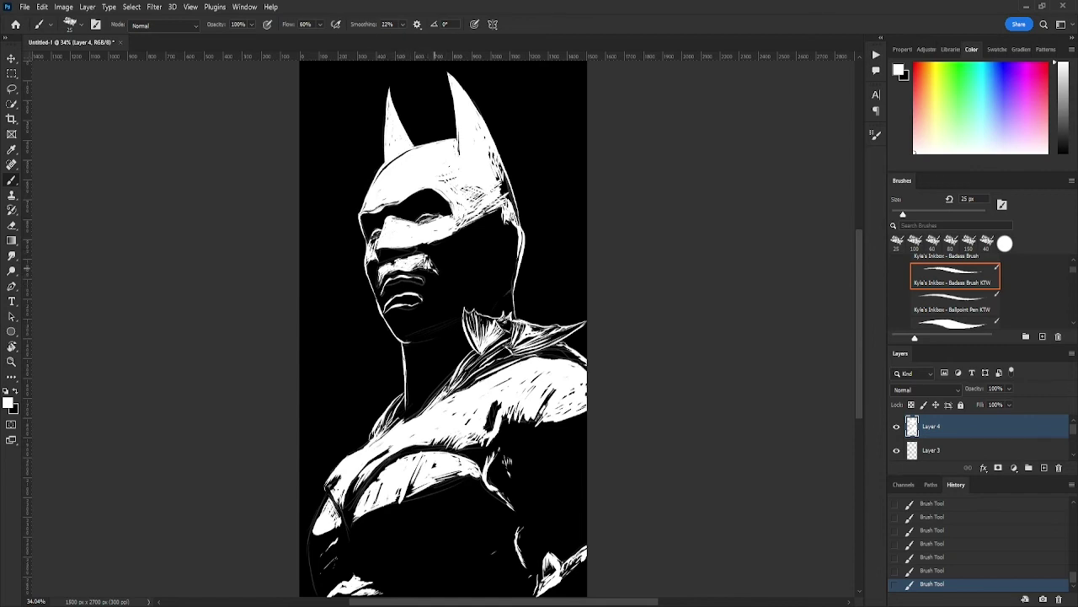
{"action": "key", "text": "bracketright"}
{"action": "key", "text": "bracketright"}
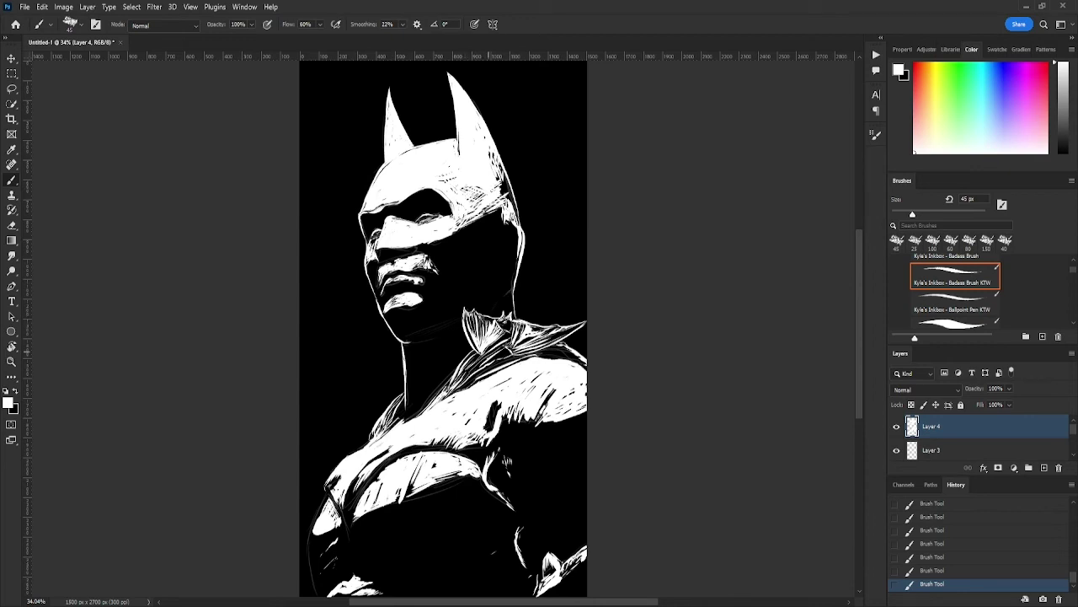
Step: Hatch black shading strokes over the white near shoulder down to its outer edge with the 45 px brush
{"action": "key", "text": "x"}
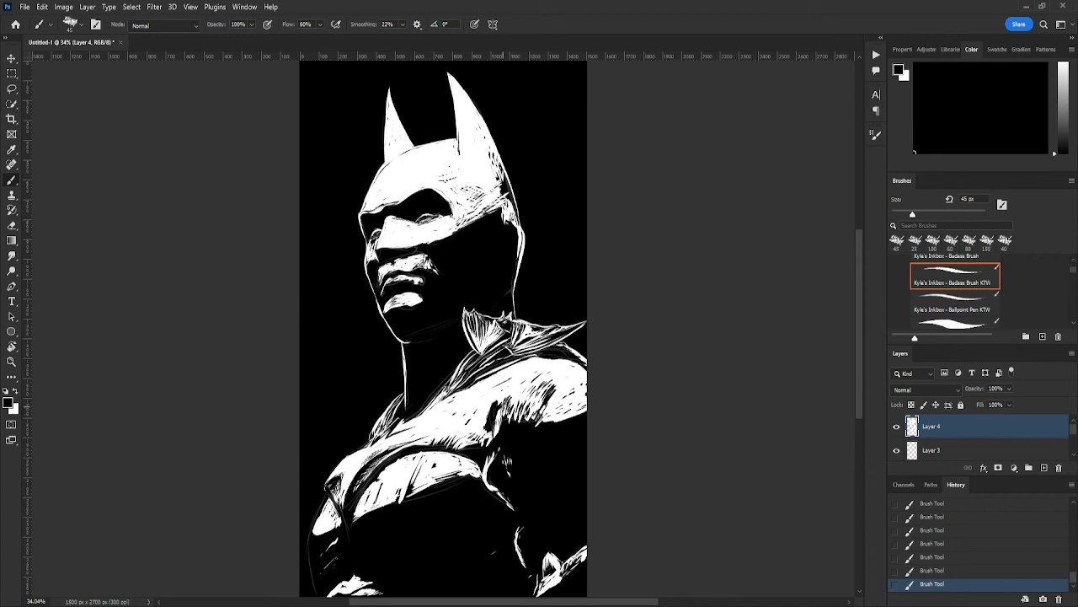
{"action": "mouse_move", "coordinate": [534, 407]}
{"action": "left_mouse_down"}
{"action": "mouse_move", "coordinate": [506, 413]}
{"action": "mouse_move", "coordinate": [536, 393]}
{"action": "left_mouse_up"}
{"action": "left_click_drag", "start_coordinate": [536, 388], "coordinate": [528, 392]}
{"action": "left_click_drag", "start_coordinate": [530, 386], "coordinate": [520, 391]}
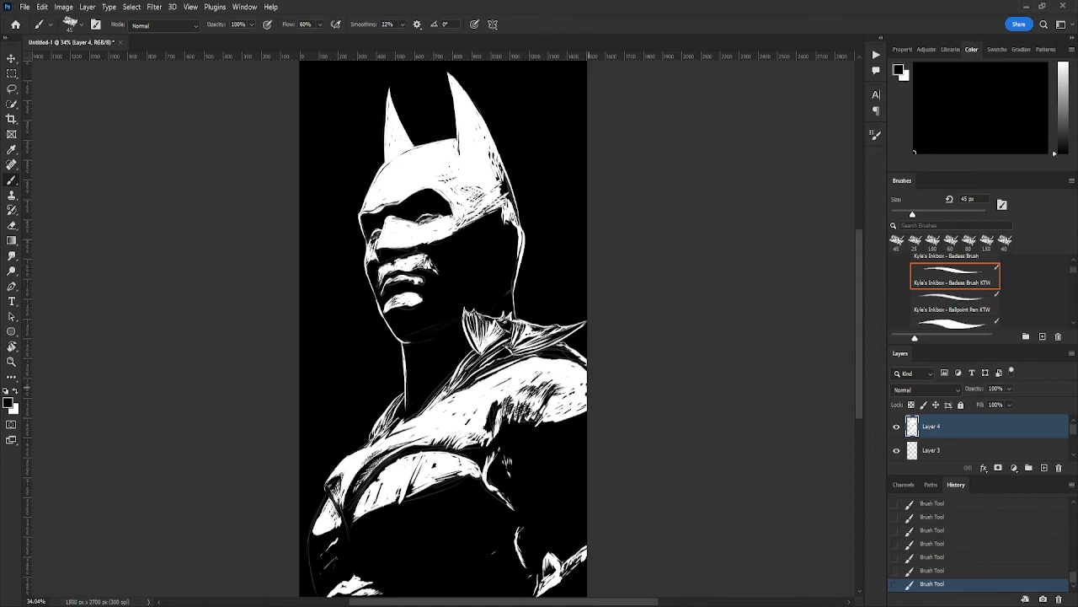
{"action": "mouse_move", "coordinate": [586, 384]}
{"action": "left_mouse_down"}
{"action": "mouse_move", "coordinate": [547, 404]}
{"action": "mouse_move", "coordinate": [562, 412]}
{"action": "left_mouse_up"}
{"action": "mouse_move", "coordinate": [580, 412]}
{"action": "left_mouse_down"}
{"action": "mouse_move", "coordinate": [551, 413]}
{"action": "mouse_move", "coordinate": [576, 406]}
{"action": "left_mouse_up"}
{"action": "left_click_drag", "start_coordinate": [578, 393], "coordinate": [565, 403]}
{"action": "left_click_drag", "start_coordinate": [578, 398], "coordinate": [565, 413]}
{"action": "left_click_drag", "start_coordinate": [586, 406], "coordinate": [565, 418]}
{"action": "mouse_move", "coordinate": [568, 410]}
{"action": "left_mouse_down"}
{"action": "mouse_move", "coordinate": [549, 419]}
{"action": "mouse_move", "coordinate": [563, 408]}
{"action": "mouse_move", "coordinate": [521, 374]}
{"action": "mouse_move", "coordinate": [543, 364]}
{"action": "mouse_move", "coordinate": [524, 372]}
{"action": "left_mouse_up"}
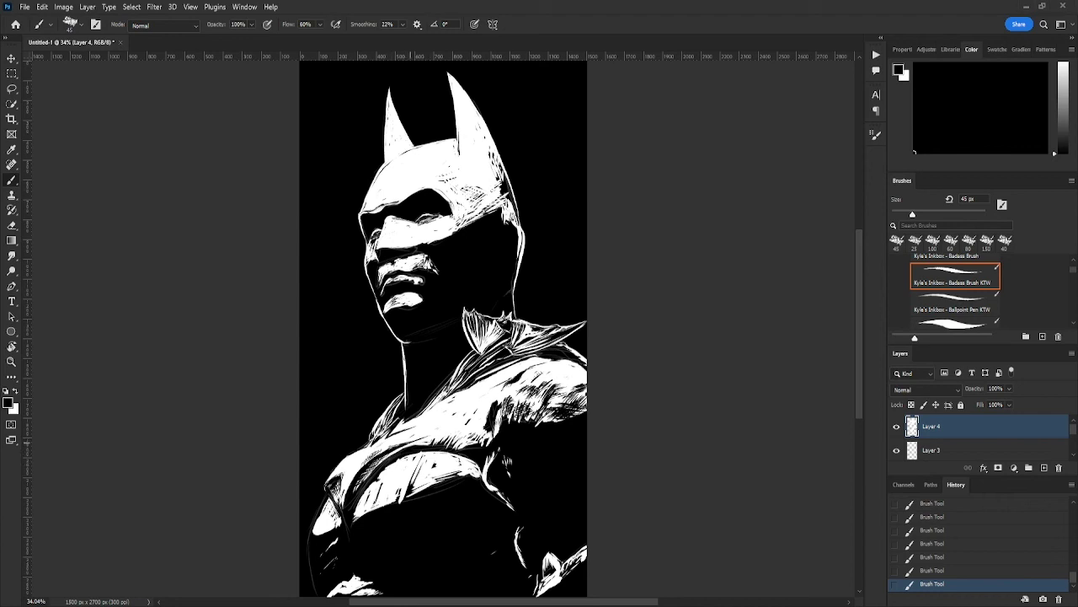
Step: Refine the cape folds across the chest with alternating black and white strokes, and outline the far upper arm in white
{"action": "key", "text": "x"}
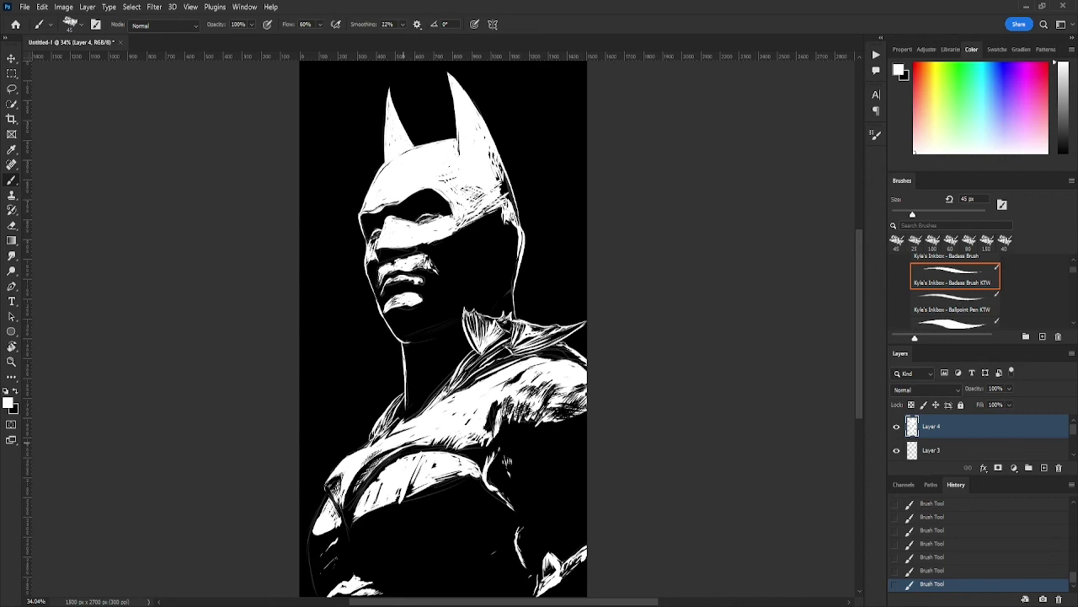
{"action": "key", "text": "x"}
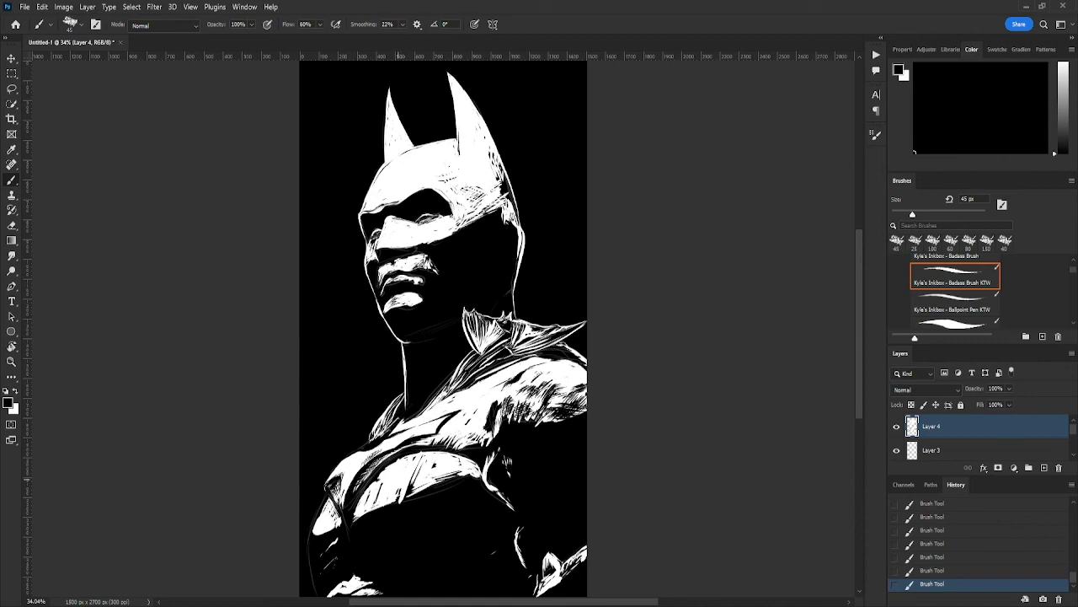
{"action": "key", "text": "x"}
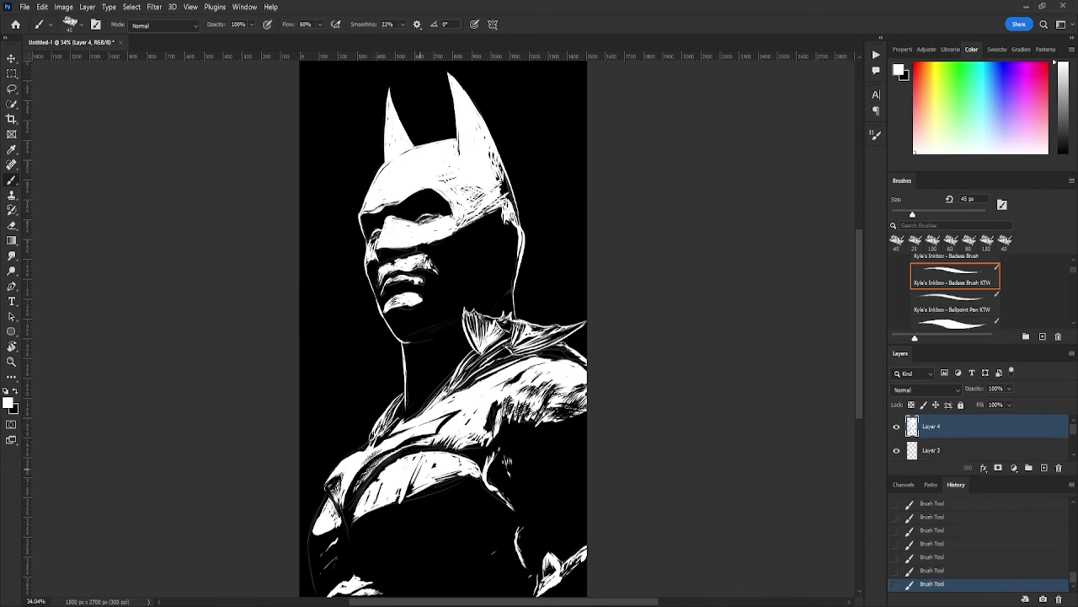
{"action": "mouse_move", "coordinate": [448, 419]}
{"action": "left_mouse_down"}
{"action": "mouse_move", "coordinate": [439, 434]}
{"action": "mouse_move", "coordinate": [461, 412]}
{"action": "mouse_move", "coordinate": [439, 420]}
{"action": "left_mouse_up"}
{"action": "mouse_move", "coordinate": [327, 499]}
{"action": "left_mouse_down"}
{"action": "mouse_move", "coordinate": [313, 520]}
{"action": "mouse_move", "coordinate": [312, 585]}
{"action": "left_mouse_up"}
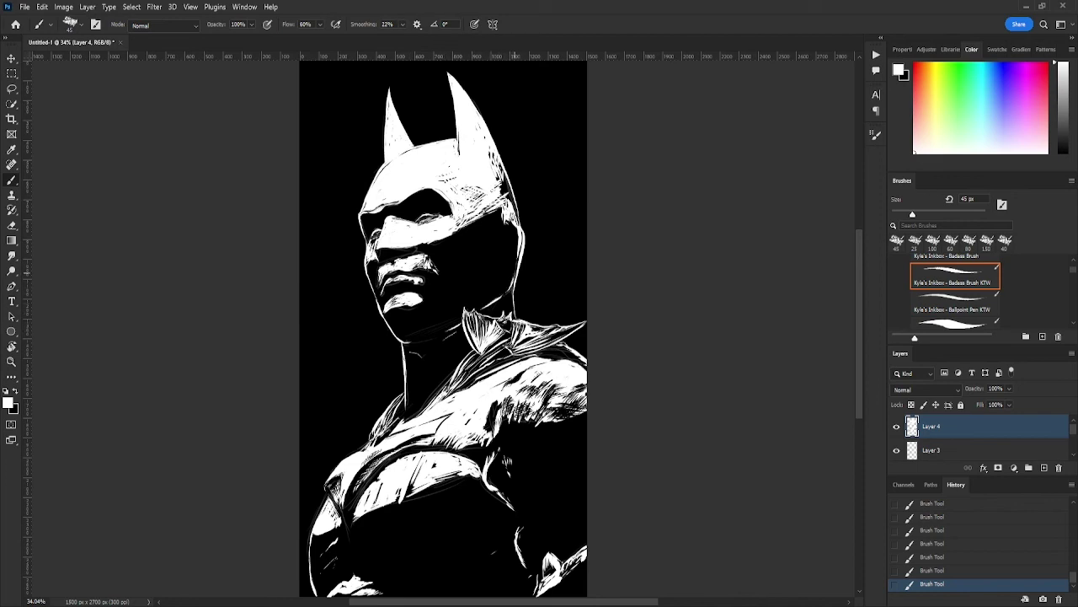
Step: Add white accents along the side of the cowl and hatch black shading over the temple
{"action": "left_click_drag", "start_coordinate": [507, 223], "coordinate": [502, 256]}
{"action": "left_click_drag", "start_coordinate": [498, 182], "coordinate": [510, 199]}
{"action": "key", "text": "x"}
{"action": "mouse_move", "coordinate": [492, 184]}
{"action": "left_mouse_down"}
{"action": "mouse_move", "coordinate": [458, 190]}
{"action": "mouse_move", "coordinate": [489, 200]}
{"action": "mouse_move", "coordinate": [477, 193]}
{"action": "mouse_move", "coordinate": [490, 183]}
{"action": "mouse_move", "coordinate": [447, 172]}
{"action": "mouse_move", "coordinate": [465, 170]}
{"action": "mouse_move", "coordinate": [456, 181]}
{"action": "mouse_move", "coordinate": [472, 202]}
{"action": "mouse_move", "coordinate": [458, 217]}
{"action": "mouse_move", "coordinate": [497, 202]}
{"action": "mouse_move", "coordinate": [481, 183]}
{"action": "left_mouse_up"}
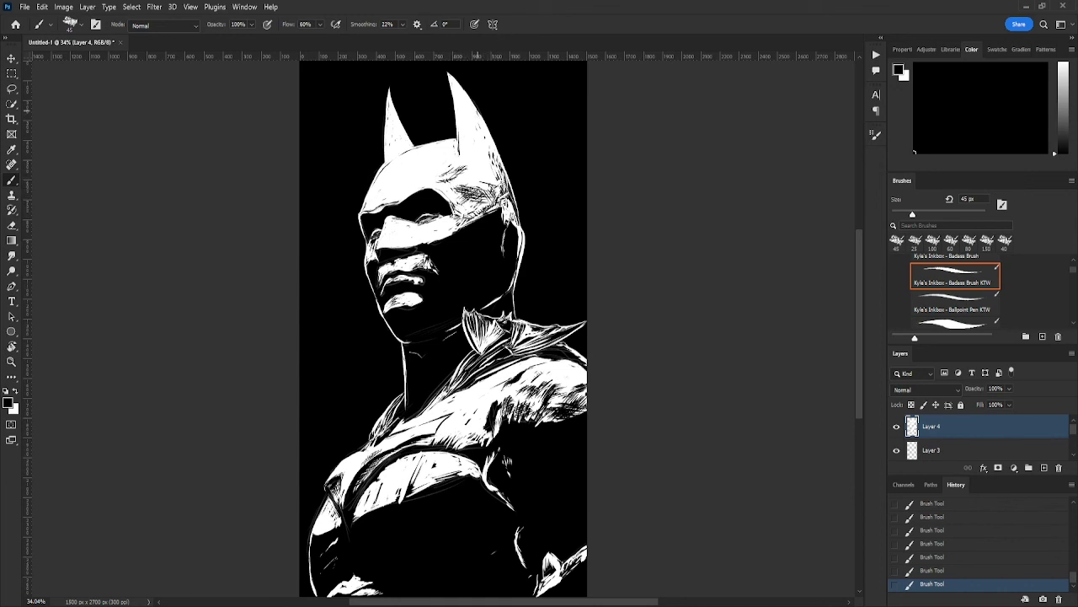
Step: Hatch black shading down the near ear and back of the cowl, and along the inside of the far ear
{"action": "mouse_move", "coordinate": [479, 112]}
{"action": "left_mouse_down"}
{"action": "mouse_move", "coordinate": [508, 187]}
{"action": "mouse_move", "coordinate": [482, 135]}
{"action": "mouse_move", "coordinate": [505, 219]}
{"action": "left_mouse_up"}
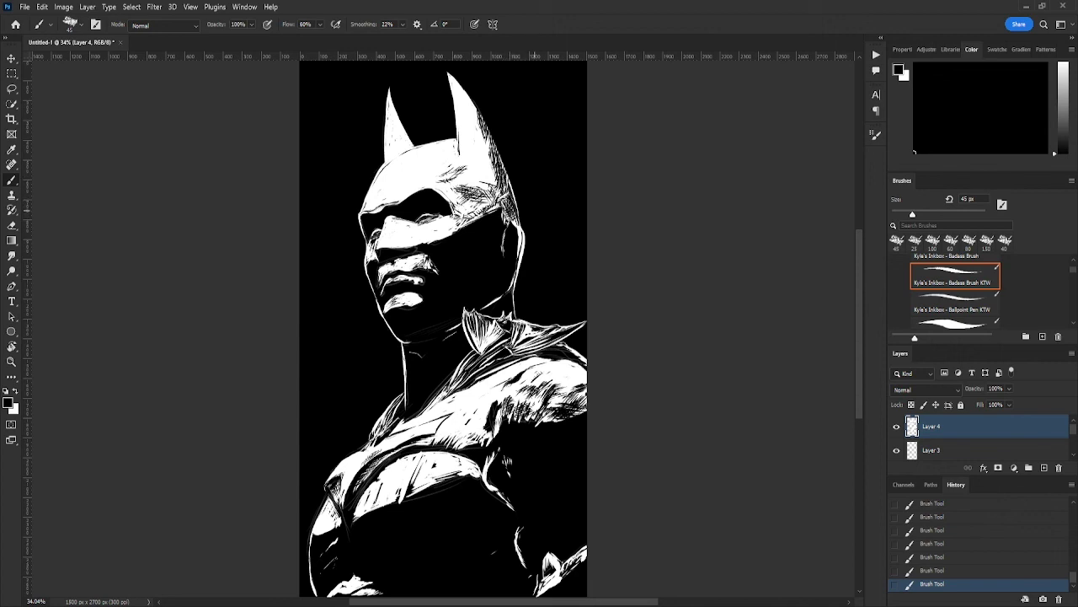
{"action": "left_click_drag", "start_coordinate": [490, 164], "coordinate": [495, 176]}
{"action": "mouse_move", "coordinate": [488, 158]}
{"action": "left_mouse_down"}
{"action": "mouse_move", "coordinate": [492, 172]}
{"action": "mouse_move", "coordinate": [489, 160]}
{"action": "left_mouse_up"}
{"action": "left_click_drag", "start_coordinate": [454, 80], "coordinate": [459, 118]}
{"action": "left_click_drag", "start_coordinate": [389, 95], "coordinate": [391, 128]}
{"action": "mouse_move", "coordinate": [390, 103]}
{"action": "left_mouse_down"}
{"action": "mouse_move", "coordinate": [391, 149]}
{"action": "mouse_move", "coordinate": [396, 116]}
{"action": "mouse_move", "coordinate": [405, 138]}
{"action": "left_mouse_up"}
{"action": "key", "text": "x"}
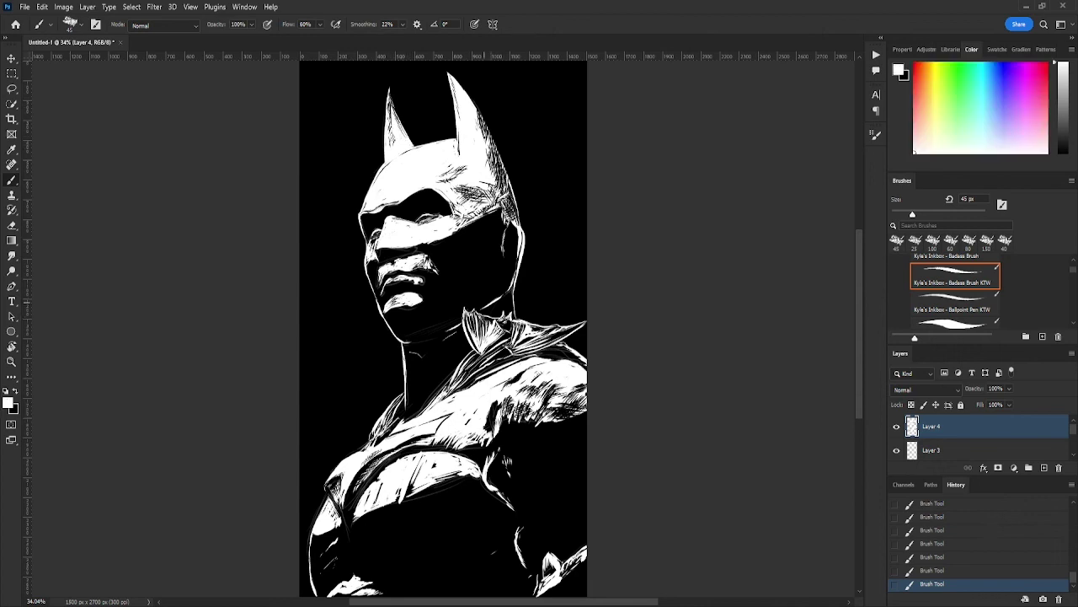
Step: Sharpen the far ear's tip with white, clean it with the Eraser, and dab white touches beside the mouth
{"action": "left_click_drag", "start_coordinate": [391, 89], "coordinate": [397, 116]}
{"action": "key", "text": "e"}
{"action": "key", "text": "b"}
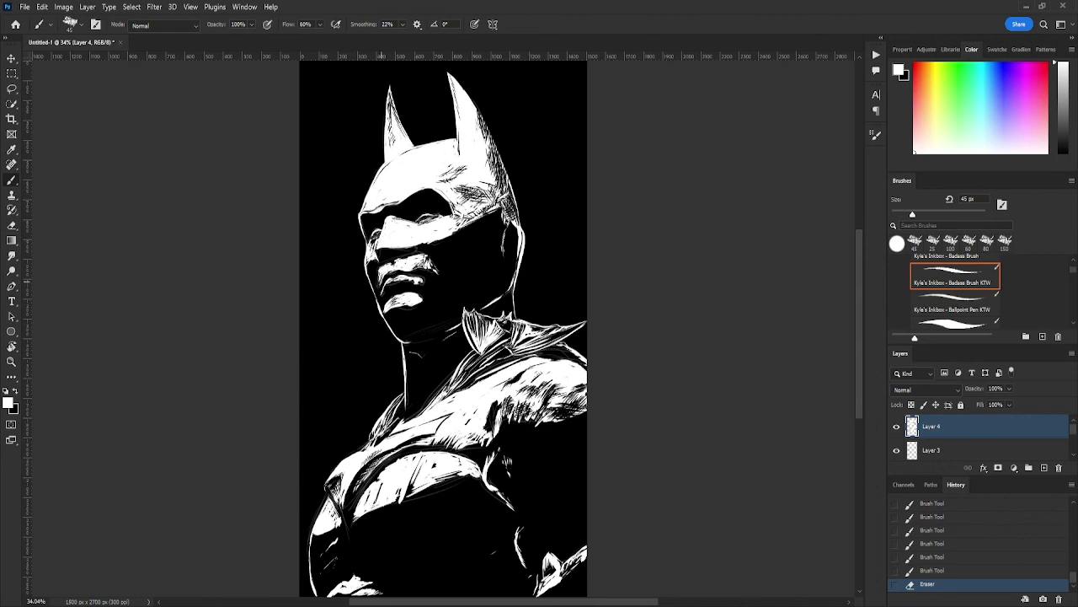
{"action": "left_click", "coordinate": [382, 280]}
{"action": "left_click", "coordinate": [378, 280]}
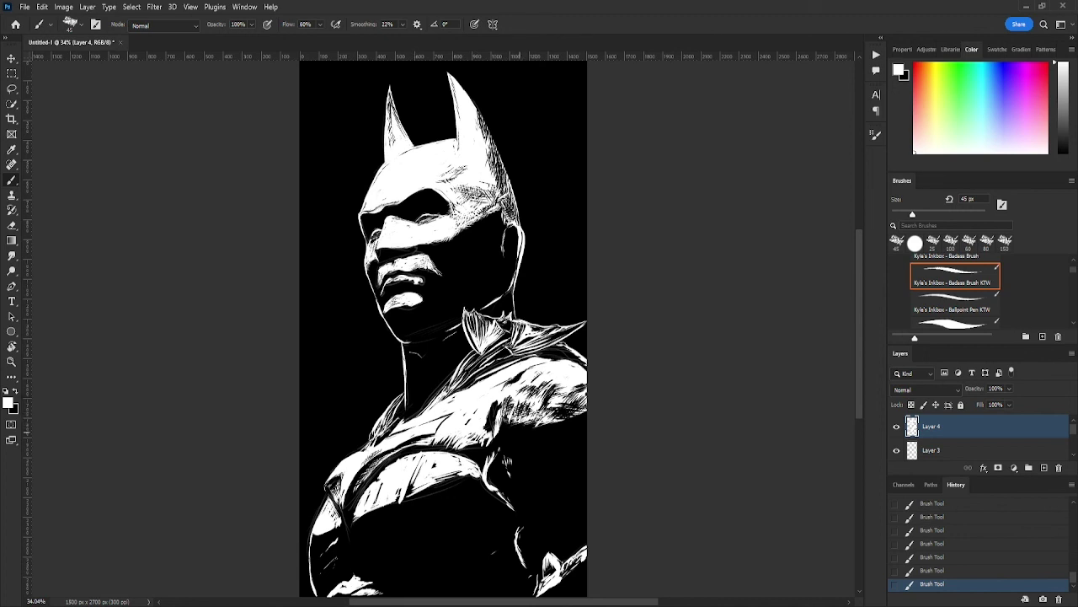
Step: Hatch white strokes along the lower edge of the near shoulder and at the adjoining end of the chest band
{"action": "left_click_drag", "start_coordinate": [504, 424], "coordinate": [556, 428]}
{"action": "left_click_drag", "start_coordinate": [560, 418], "coordinate": [524, 430]}
{"action": "left_click_drag", "start_coordinate": [525, 422], "coordinate": [514, 431]}
{"action": "mouse_move", "coordinate": [568, 415]}
{"action": "left_mouse_down"}
{"action": "mouse_move", "coordinate": [559, 428]}
{"action": "mouse_move", "coordinate": [589, 414]}
{"action": "left_mouse_up"}
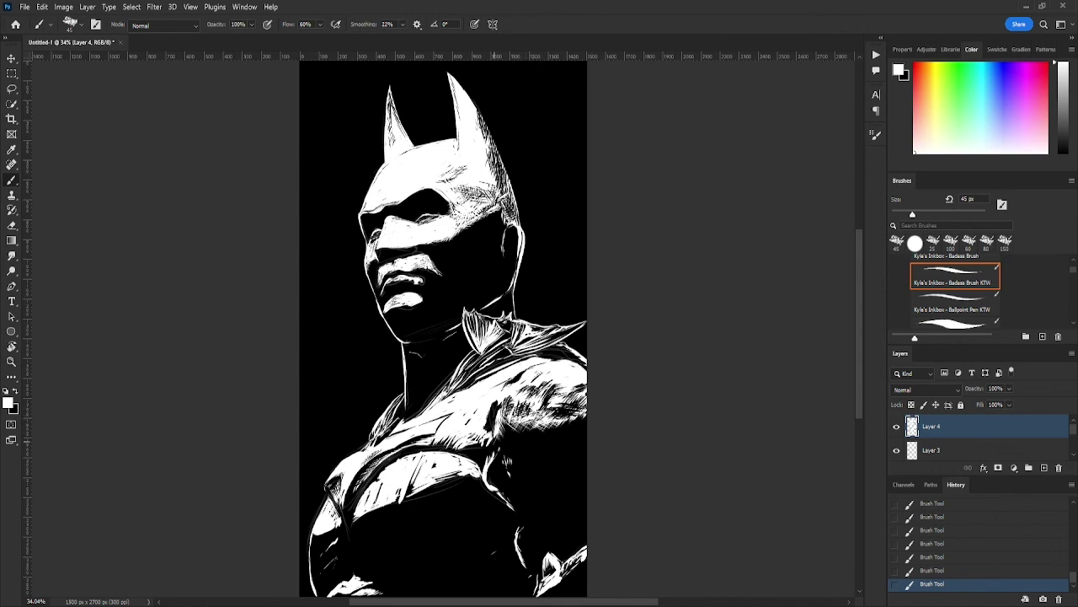
{"action": "mouse_move", "coordinate": [476, 441]}
{"action": "left_mouse_down"}
{"action": "mouse_move", "coordinate": [431, 444]}
{"action": "mouse_move", "coordinate": [466, 443]}
{"action": "left_mouse_up"}
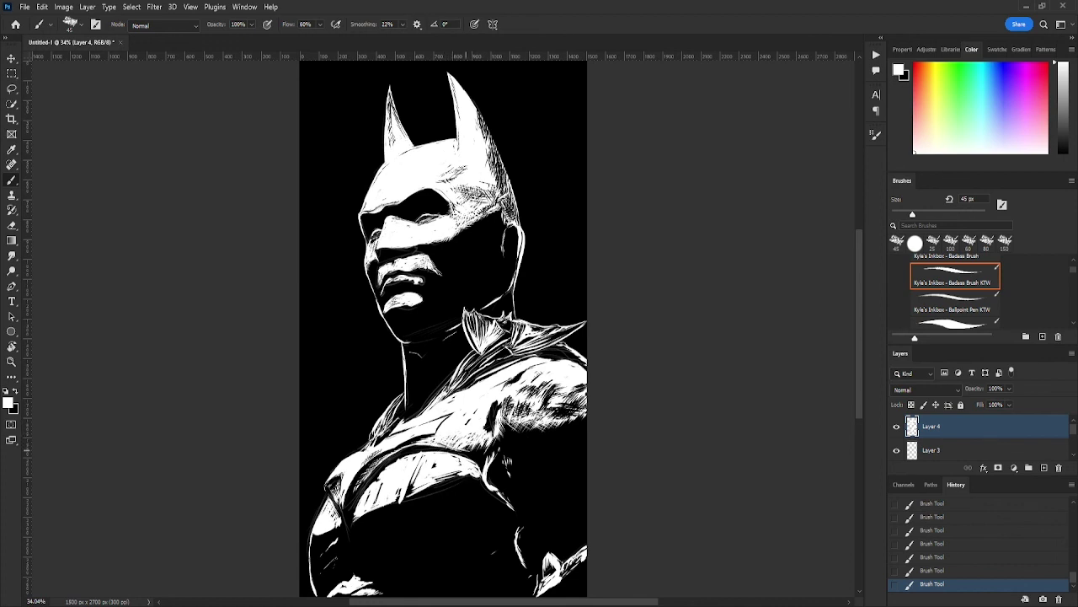
Step: Fill the remaining dark gaps in the shoulder folds and chest plate with white, and tidy the plate's lower edge
{"action": "mouse_move", "coordinate": [500, 396]}
{"action": "left_mouse_down"}
{"action": "mouse_move", "coordinate": [495, 405]}
{"action": "mouse_move", "coordinate": [522, 373]}
{"action": "left_mouse_up"}
{"action": "mouse_move", "coordinate": [381, 468]}
{"action": "left_mouse_down"}
{"action": "mouse_move", "coordinate": [381, 497]}
{"action": "mouse_move", "coordinate": [392, 463]}
{"action": "mouse_move", "coordinate": [409, 455]}
{"action": "mouse_move", "coordinate": [414, 476]}
{"action": "mouse_move", "coordinate": [398, 502]}
{"action": "left_mouse_up"}
{"action": "mouse_move", "coordinate": [423, 452]}
{"action": "left_mouse_down"}
{"action": "mouse_move", "coordinate": [459, 473]}
{"action": "mouse_move", "coordinate": [443, 480]}
{"action": "left_mouse_up"}
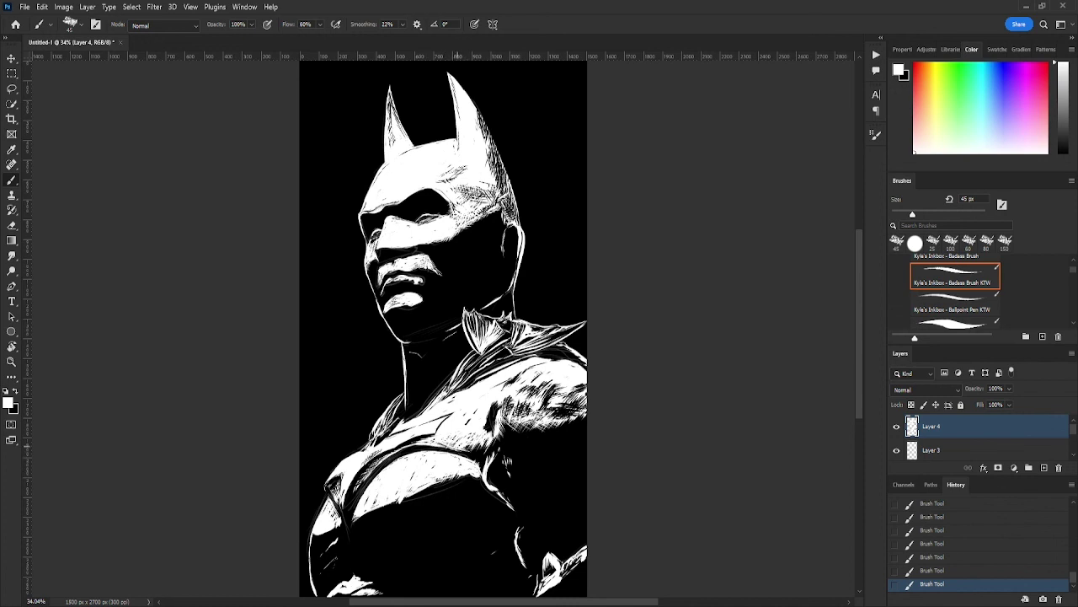
{"action": "left_click_drag", "start_coordinate": [355, 517], "coordinate": [444, 483]}
Step: Hide the Layer 3 sketch and touch up the inked edges in white, including the face contour beside the mouth
{"action": "left_click", "coordinate": [896, 450]}
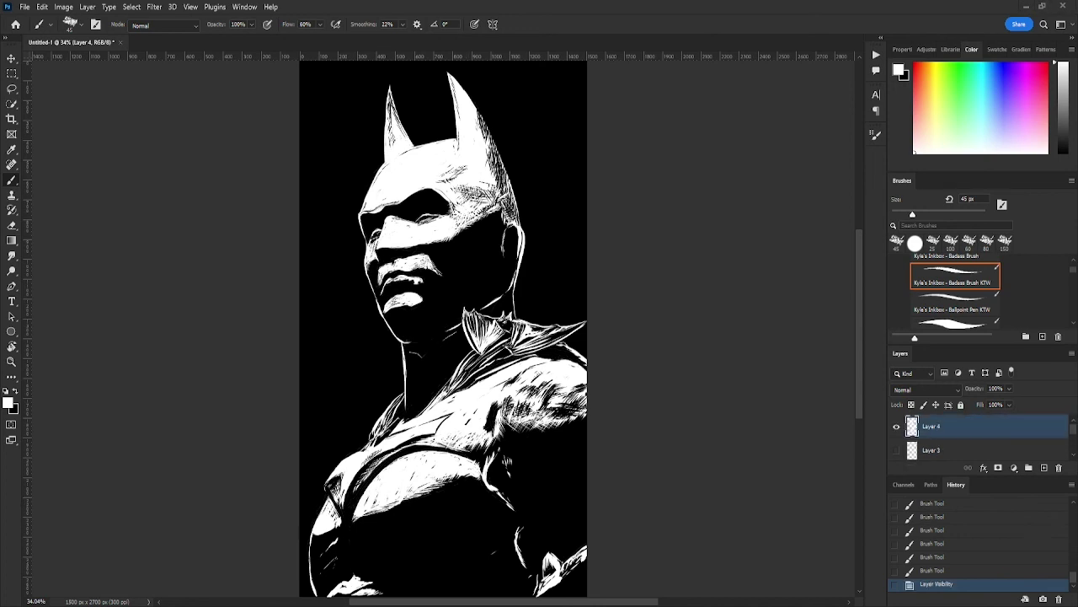
{"action": "left_click", "coordinate": [379, 281]}
{"action": "left_click", "coordinate": [380, 281]}
{"action": "left_click", "coordinate": [379, 280]}
{"action": "left_click", "coordinate": [379, 281]}
{"action": "left_click", "coordinate": [380, 280]}
{"action": "left_click", "coordinate": [379, 280]}
{"action": "left_click", "coordinate": [380, 280]}
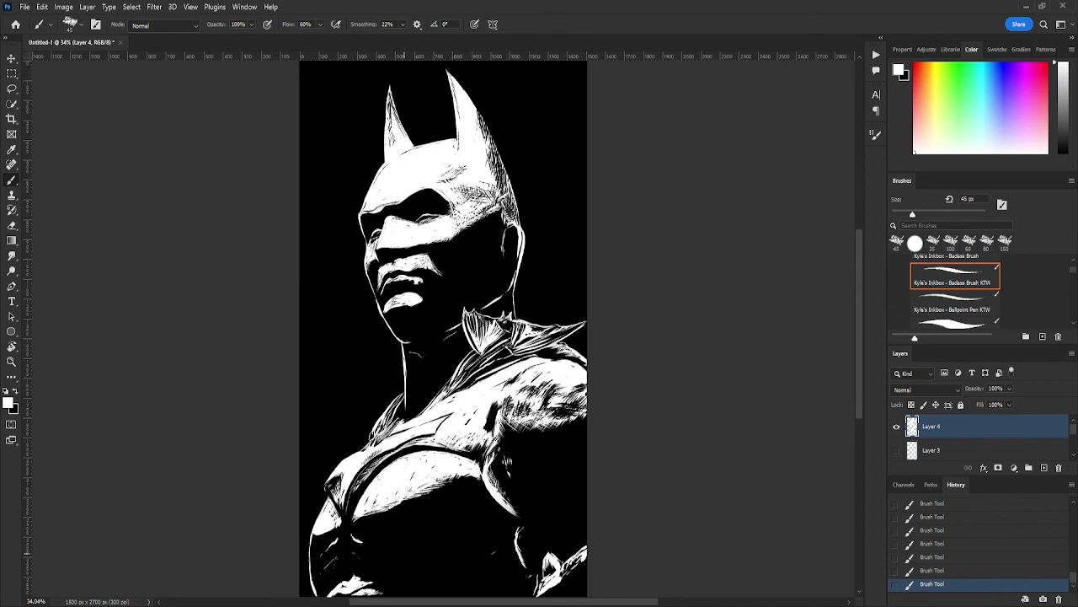
Step: Draw the lower curve of the chest muscle in white and erase stray marks beside it
{"action": "left_click_drag", "start_coordinate": [404, 555], "coordinate": [476, 532]}
{"action": "key", "text": "e"}
{"action": "left_click", "coordinate": [520, 546]}
{"action": "left_click", "coordinate": [517, 548]}
{"action": "key", "text": "b"}
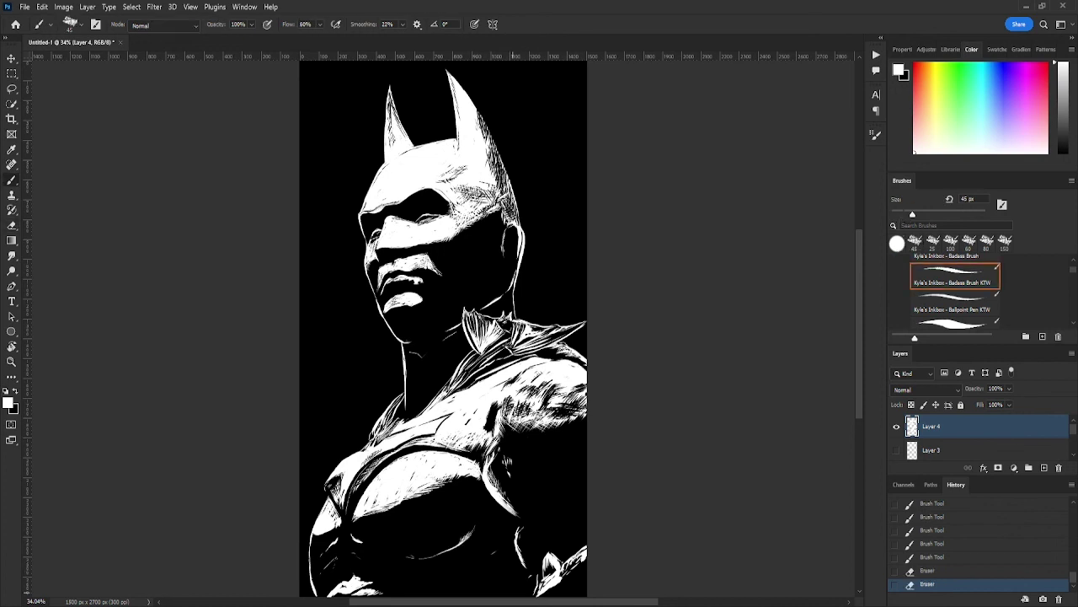
{"action": "key", "text": "b"}
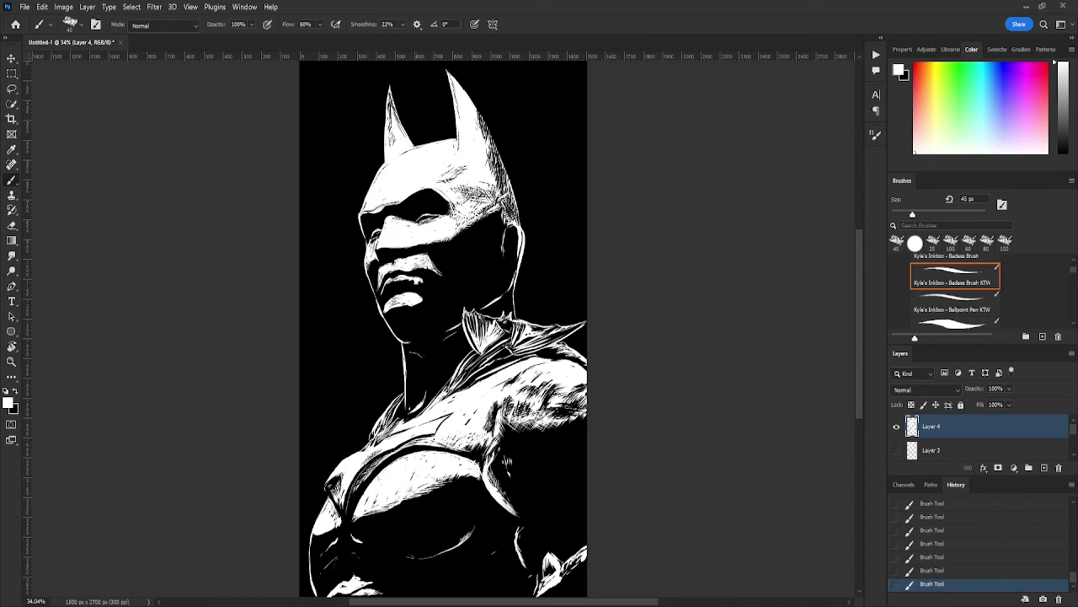
Step: Paint a solid red bat emblem in the canvas's upper corner beside the near ear
{"action": "left_click", "coordinate": [933, 66]}
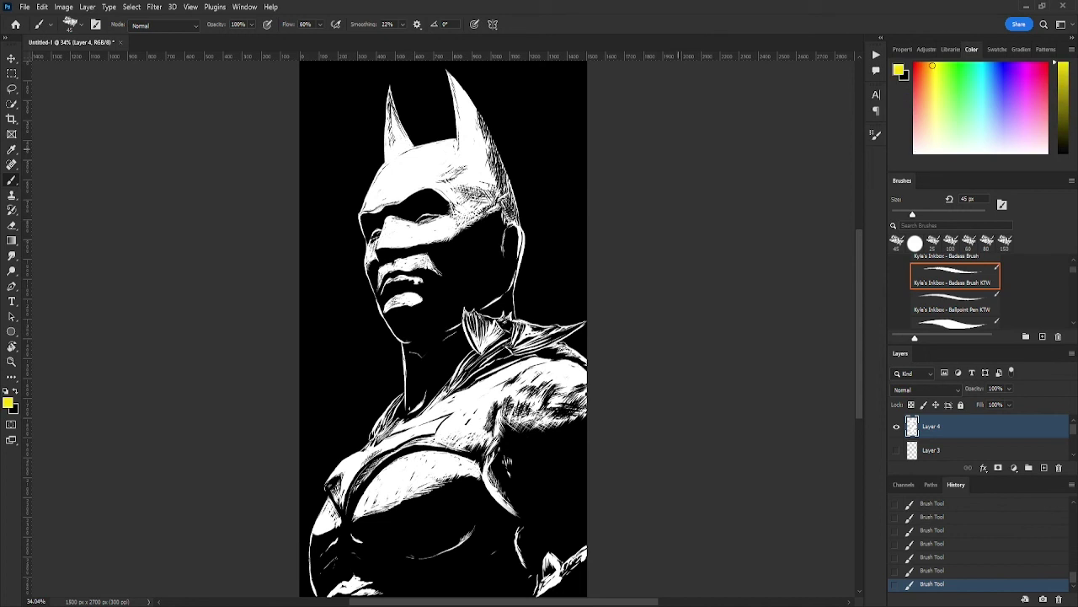
{"action": "left_click", "coordinate": [915, 63]}
{"action": "key", "text": "bracketleft"}
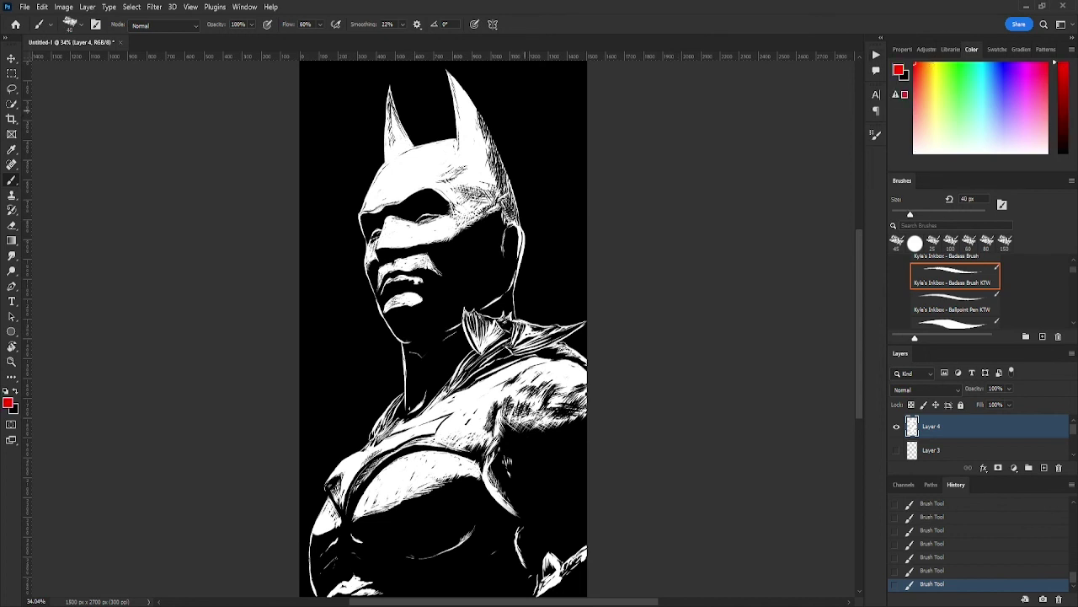
{"action": "key", "text": "bracketleft"}
{"action": "mouse_move", "coordinate": [524, 113]}
{"action": "left_mouse_down"}
{"action": "mouse_move", "coordinate": [546, 91]}
{"action": "mouse_move", "coordinate": [564, 99]}
{"action": "mouse_move", "coordinate": [526, 76]}
{"action": "mouse_move", "coordinate": [564, 86]}
{"action": "mouse_move", "coordinate": [546, 87]}
{"action": "mouse_move", "coordinate": [550, 75]}
{"action": "mouse_move", "coordinate": [580, 76]}
{"action": "mouse_move", "coordinate": [546, 80]}
{"action": "mouse_move", "coordinate": [512, 101]}
{"action": "mouse_move", "coordinate": [521, 78]}
{"action": "mouse_move", "coordinate": [485, 97]}
{"action": "mouse_move", "coordinate": [482, 85]}
{"action": "mouse_move", "coordinate": [502, 74]}
{"action": "mouse_move", "coordinate": [465, 76]}
{"action": "mouse_move", "coordinate": [514, 105]}
{"action": "mouse_move", "coordinate": [528, 71]}
{"action": "left_mouse_up"}
{"action": "key", "text": "bracketright"}
{"action": "key", "text": "bracketright"}
{"action": "key", "text": "bracketright"}
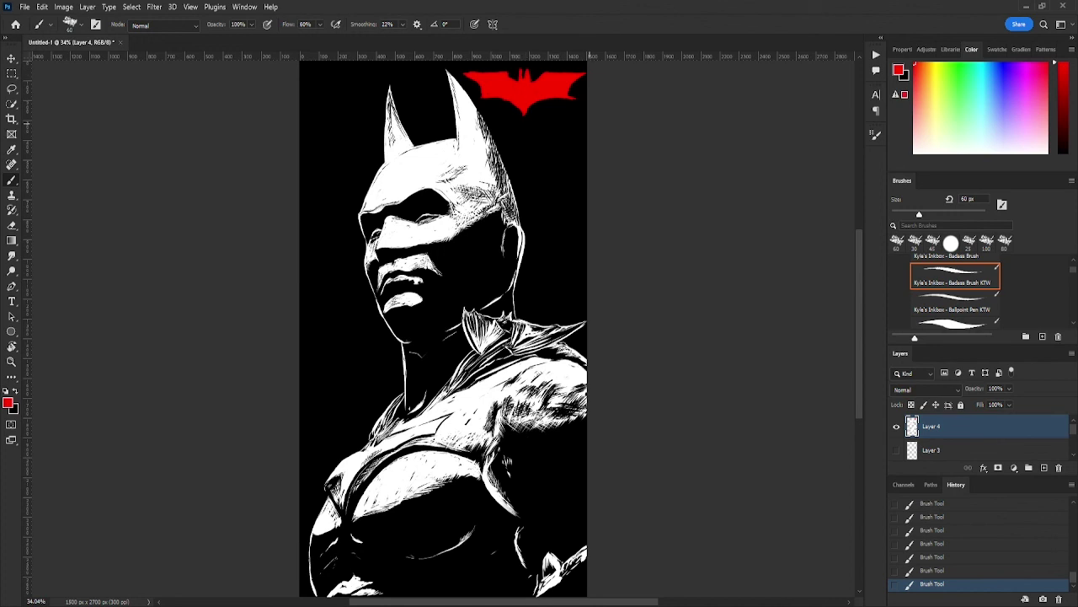
Step: Refine the bat emblem's wing tips and head by trimming with black and restoring edges in red at 60 px
{"action": "key", "text": "x"}
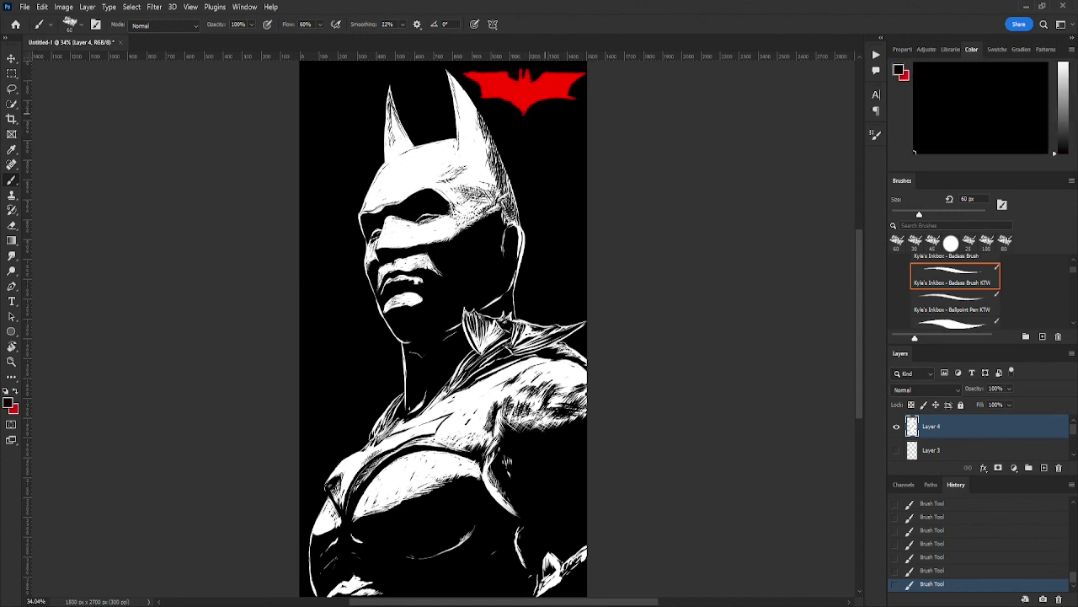
{"action": "mouse_move", "coordinate": [585, 75]}
{"action": "left_mouse_down"}
{"action": "mouse_move", "coordinate": [570, 96]}
{"action": "mouse_move", "coordinate": [546, 99]}
{"action": "left_mouse_up"}
{"action": "key", "text": "x"}
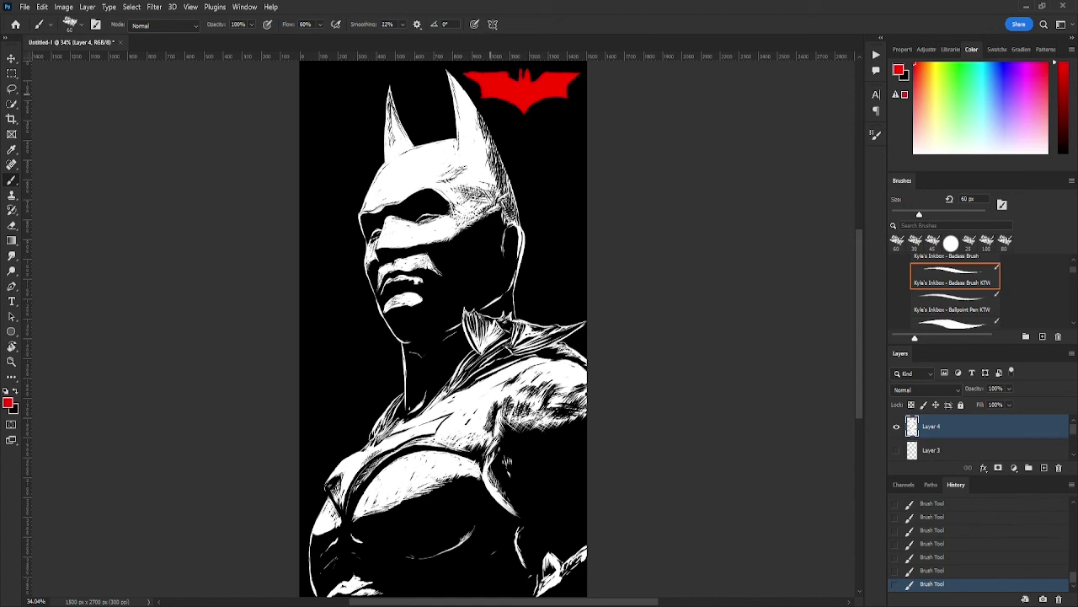
{"action": "key", "text": "x"}
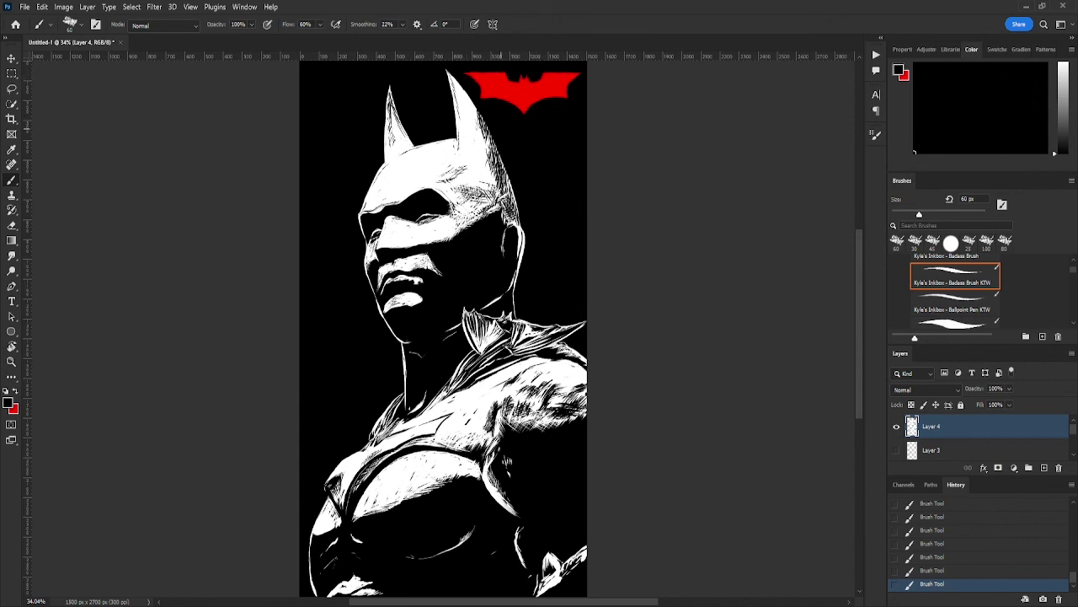
{"action": "key", "text": "x"}
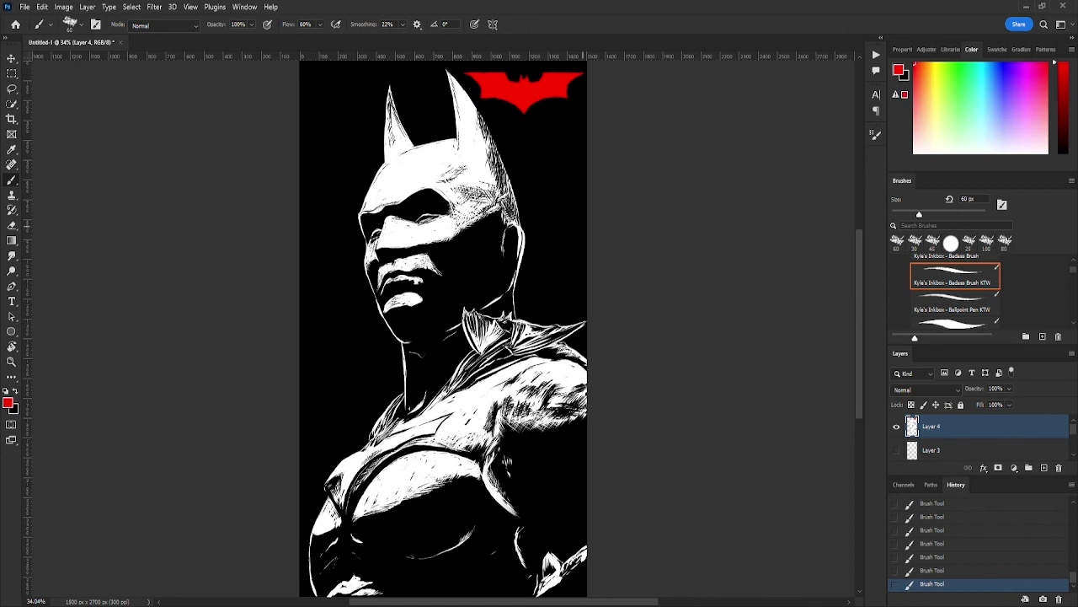
Step: Write a small red signature in the canvas's upper corner beyond the far ear with a 15 px brush
{"action": "key", "text": "bracketleft"}
{"action": "key", "text": "bracketleft"}
{"action": "key", "text": "bracketleft"}
{"action": "key", "text": "bracketleft"}
{"action": "key", "text": "bracketleft"}
{"action": "key", "text": "bracketleft"}
{"action": "key", "text": "bracketleft"}
{"action": "key", "text": "bracketleft"}
{"action": "left_click_drag", "start_coordinate": [307, 67], "coordinate": [305, 73]}
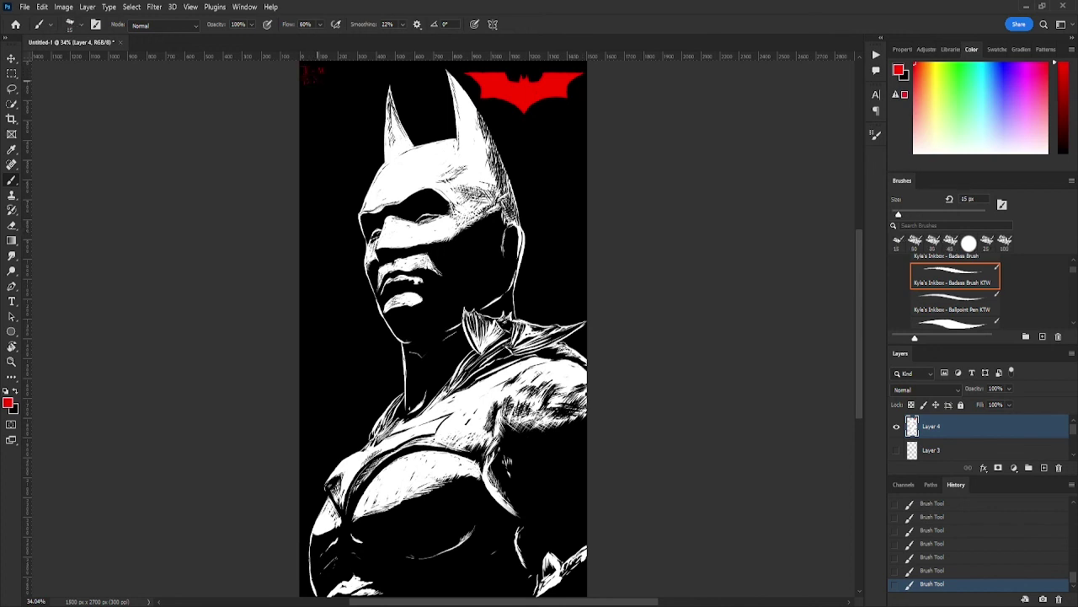